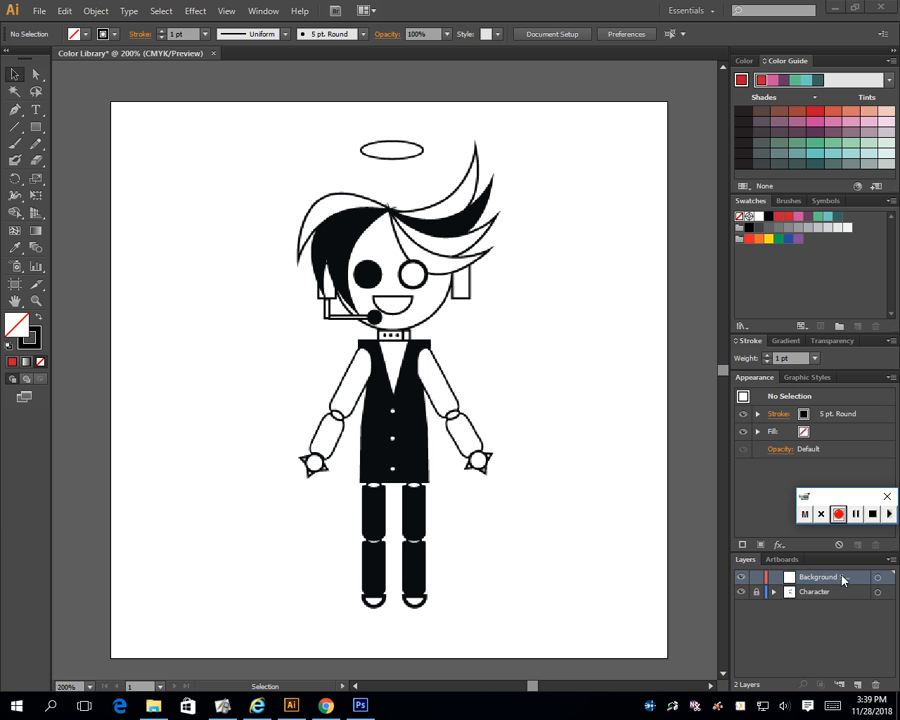
Step: Move the background layer below the Character layer and detach the Width tool group as a floating palette above the artwork
left_click_drag(843, 580, 840, 608)
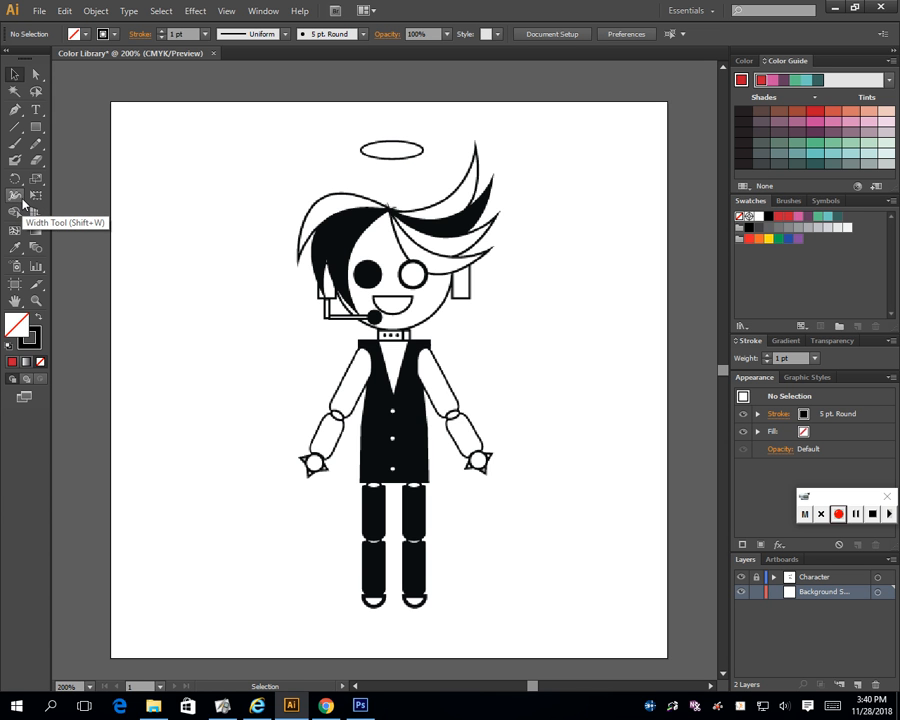
left_click_drag(19, 203, 157, 257)
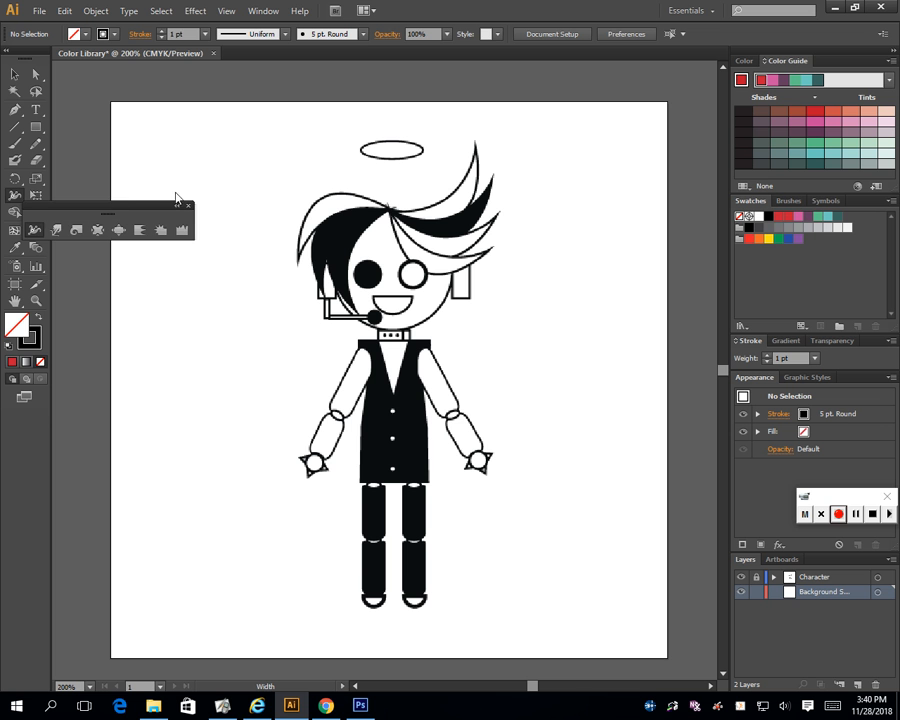
left_click_drag(176, 197, 235, 117)
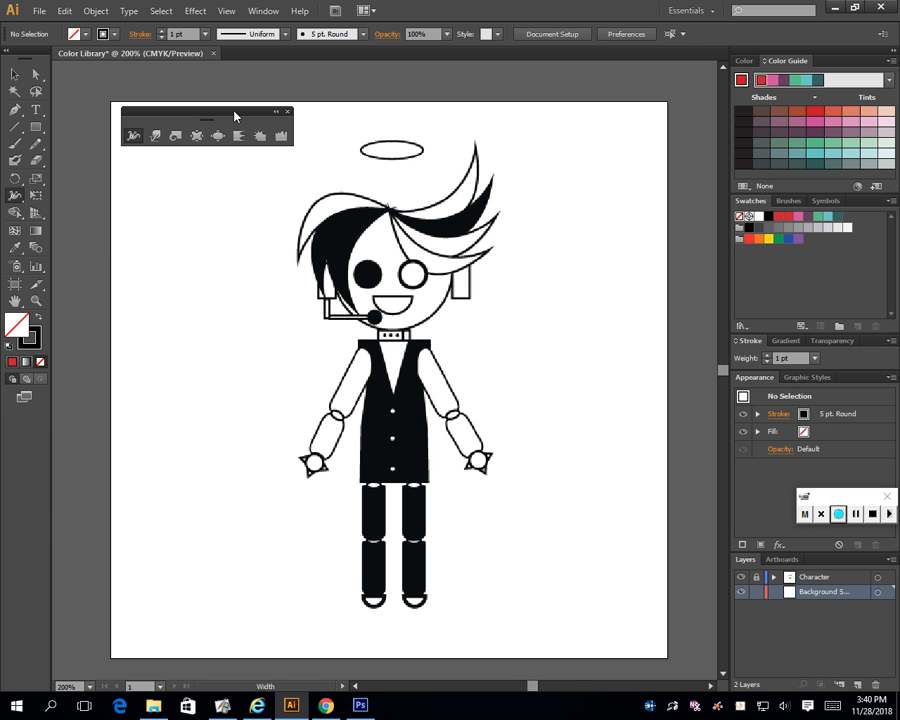
Step: Draw a rectangle about 4.65 by 1.81 in across the character's torso on the background layer and fill it with green
left_click(17, 199)
left_click(36, 129)
left_click_drag(164, 337, 634, 520)
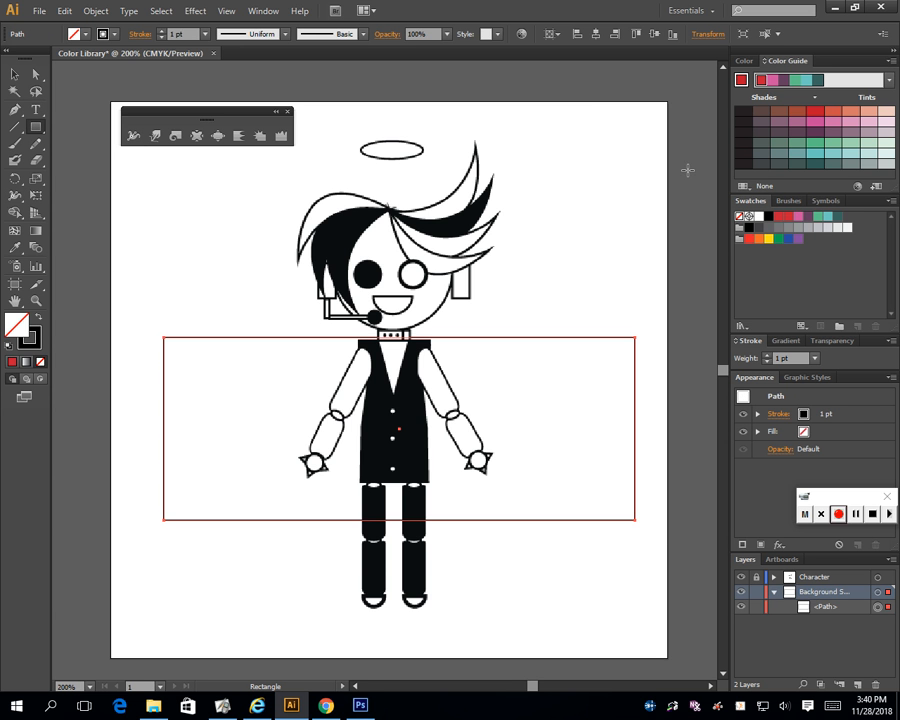
left_click(816, 144)
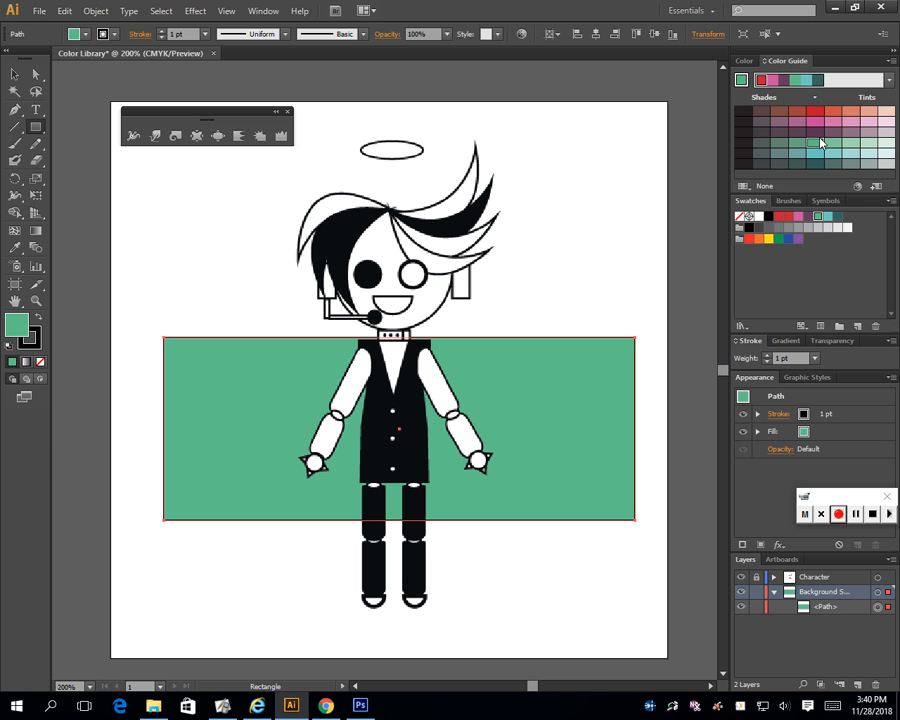
Step: Set the rectangle's stroke to the same green swatch as its fill
left_click(39, 318)
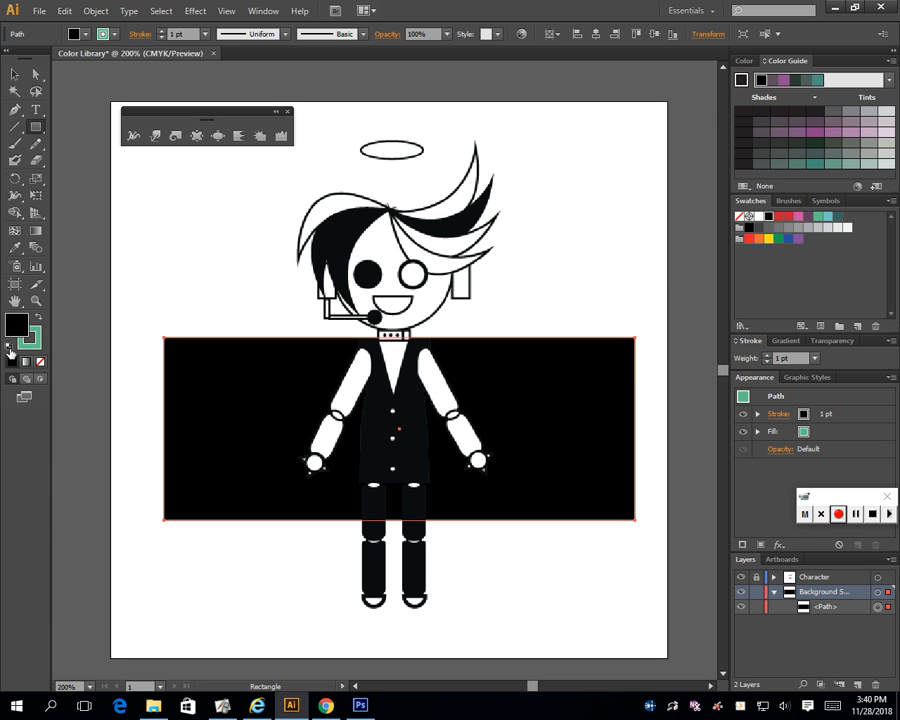
key("shift+x")
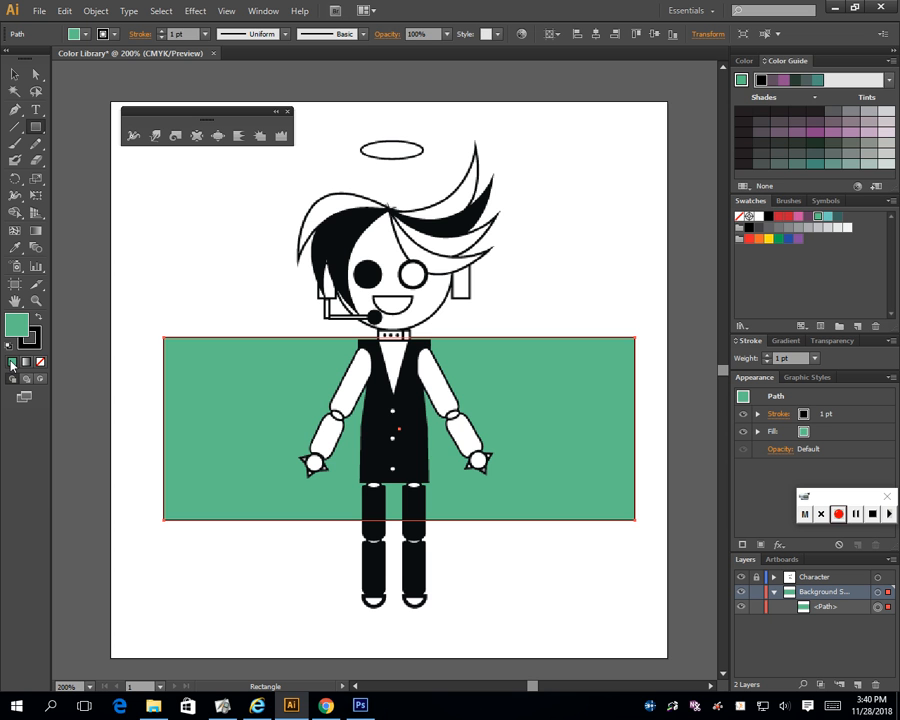
left_click(38, 345)
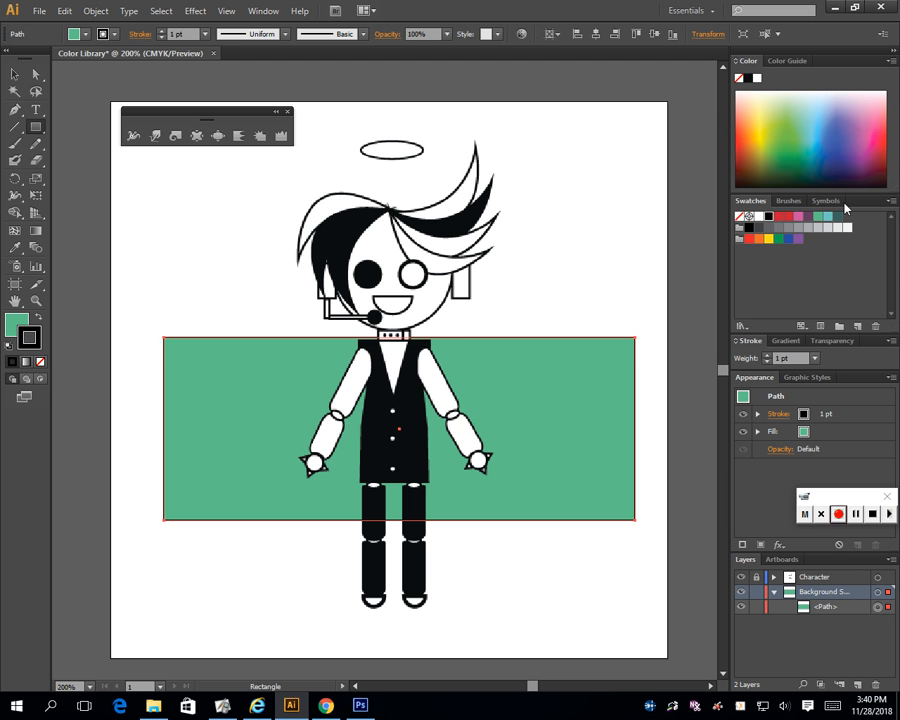
left_click(818, 217)
left_click(543, 300)
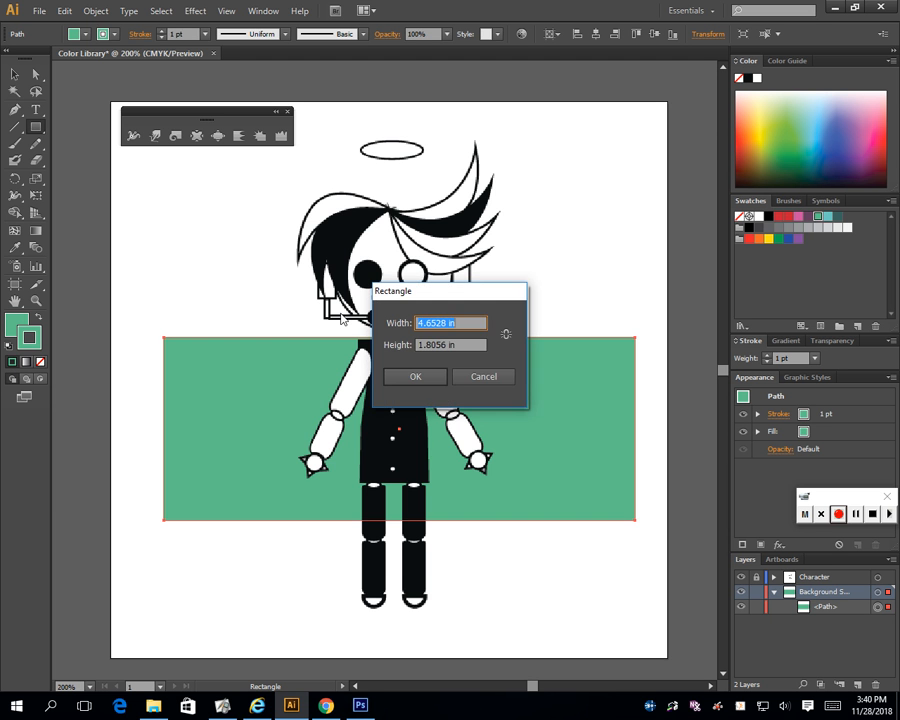
left_click(481, 374)
Step: Move the green rectangle up behind the character's head and scale it down proportionally to roughly two-thirds of its size
left_click(14, 74)
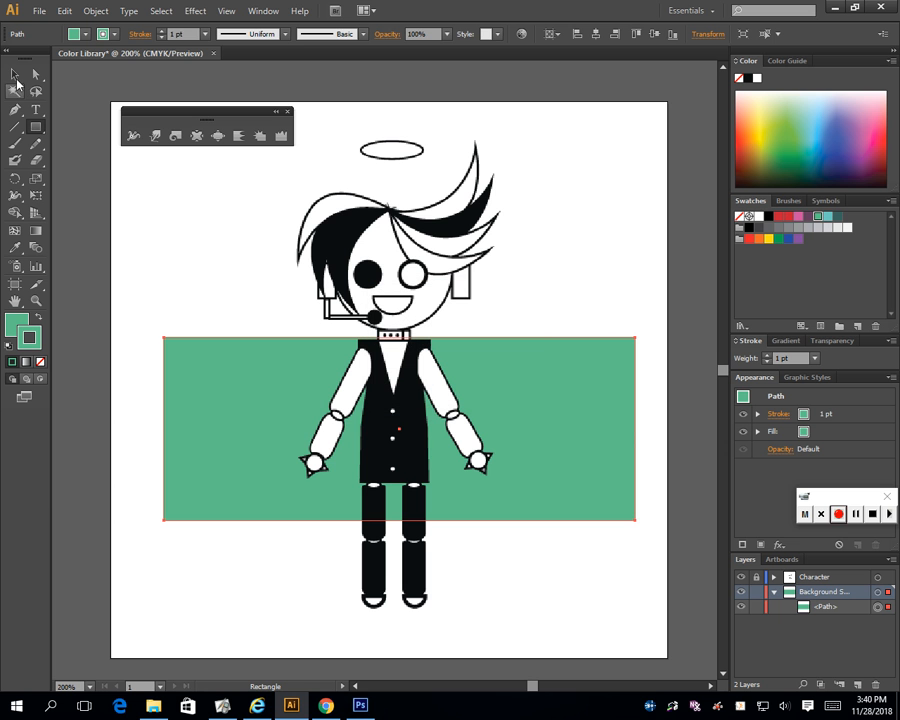
left_click(221, 320)
left_click(241, 408)
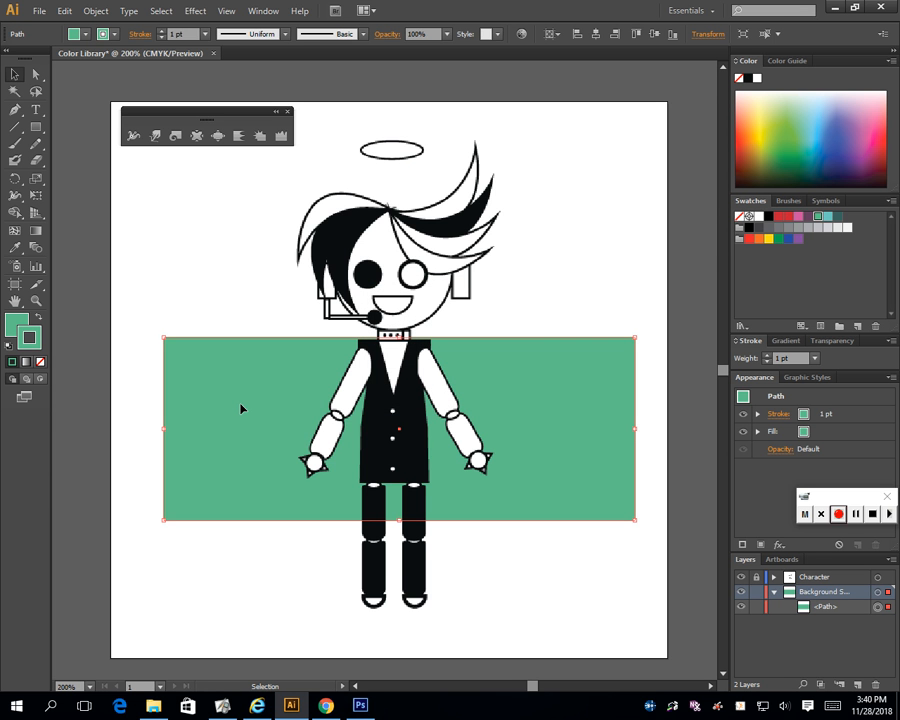
left_click(33, 334)
left_click_drag(265, 385, 244, 256)
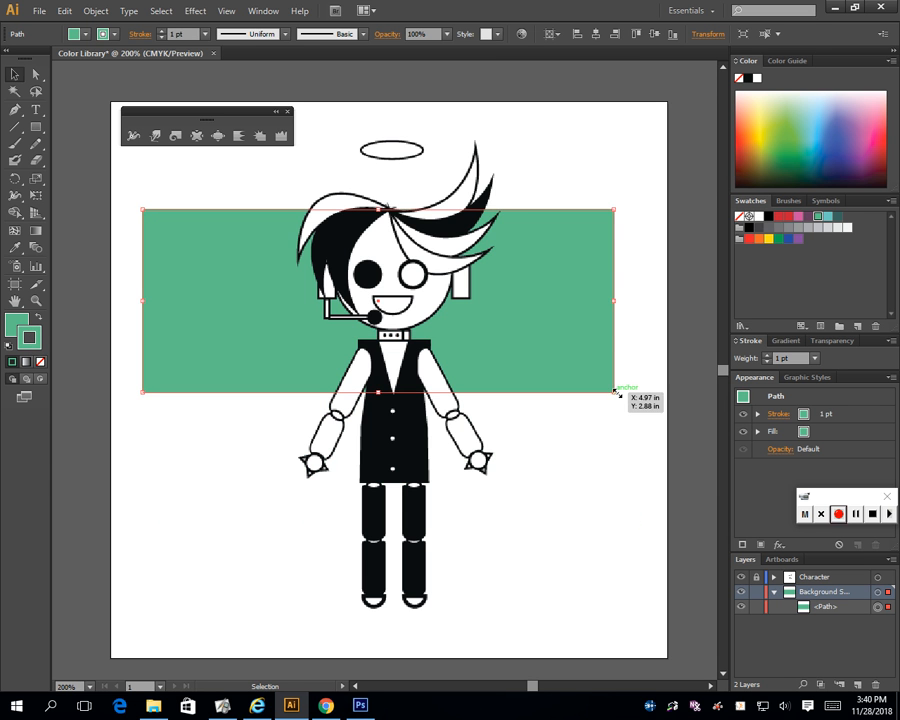
left_click_drag(615, 393, 442, 331)
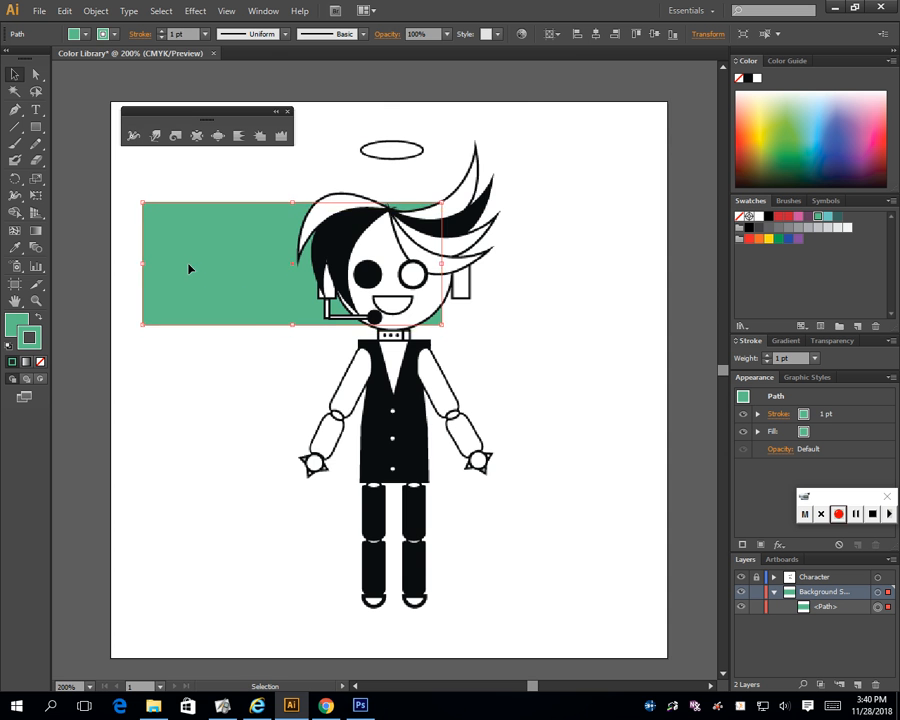
Step: Use the Wrinkle tool along the green rectangle's upper edge, from its middle toward its right end, to form wavy spikes
key("ctrl+plus")
key("ctrl+plus")
key("ctrl+plus")
left_click_drag(198, 224, 735, 606)
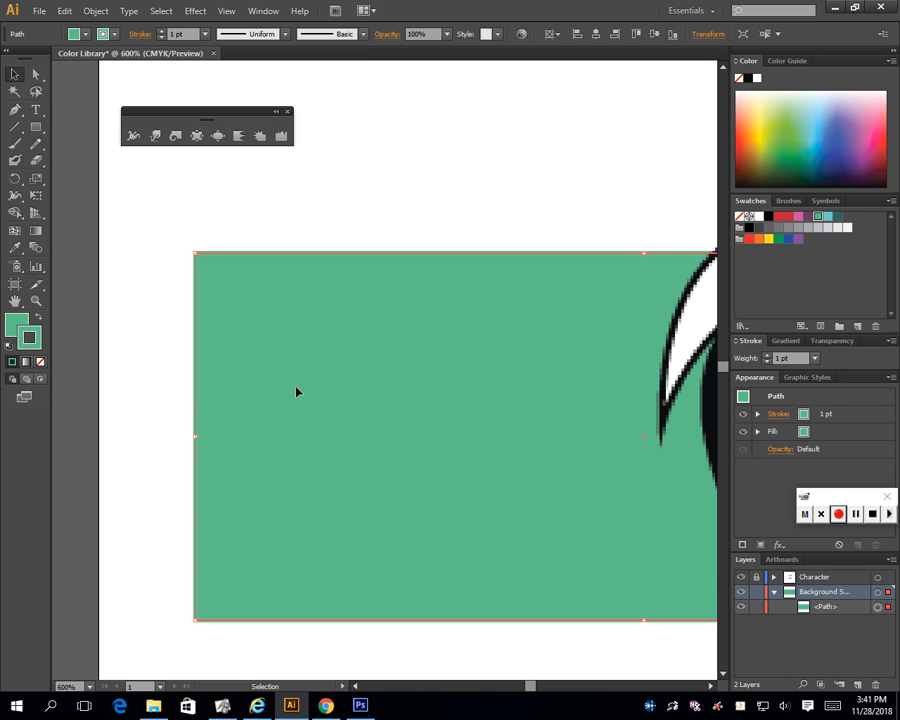
left_click(281, 135)
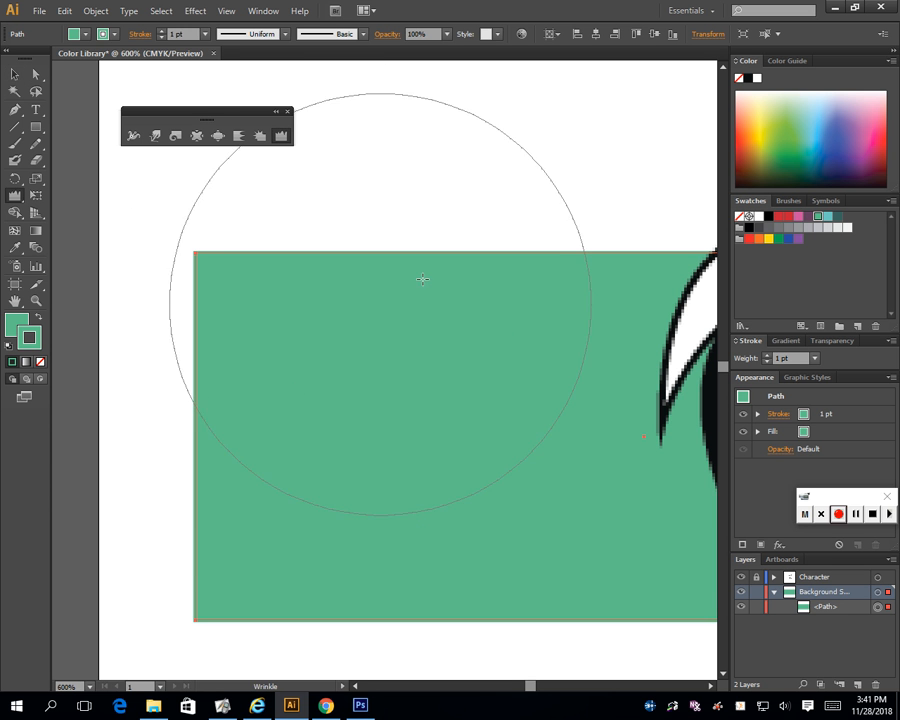
mouse_move(418, 280)
left_mouse_down()
mouse_move(414, 260)
mouse_move(690, 300)
left_mouse_up()
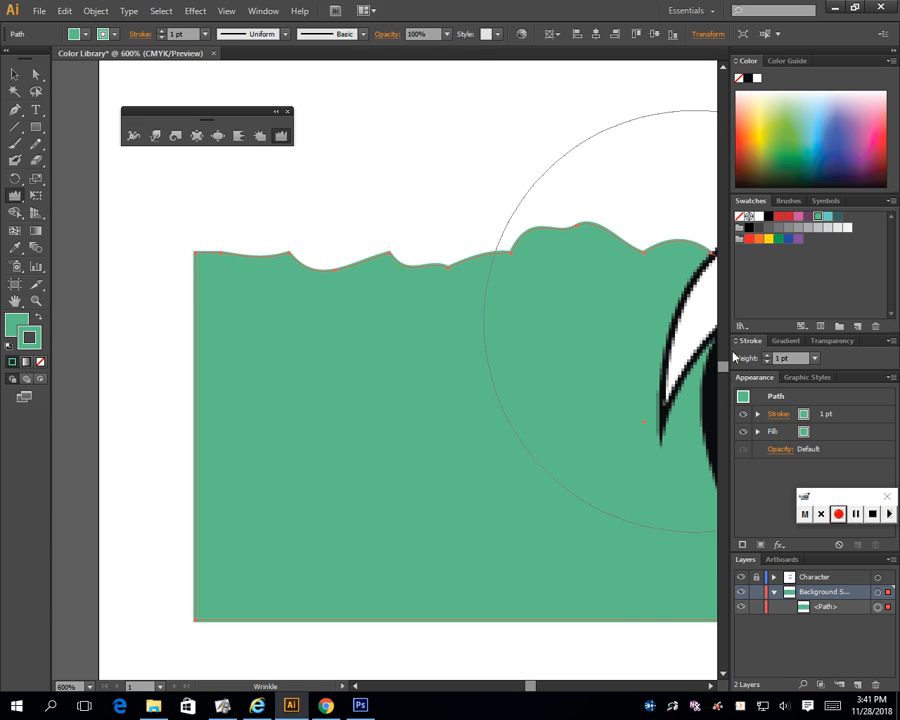
key("space")
mouse_move(531, 377)
left_mouse_down()
mouse_move(321, 384)
mouse_move(169, 410)
left_mouse_up()
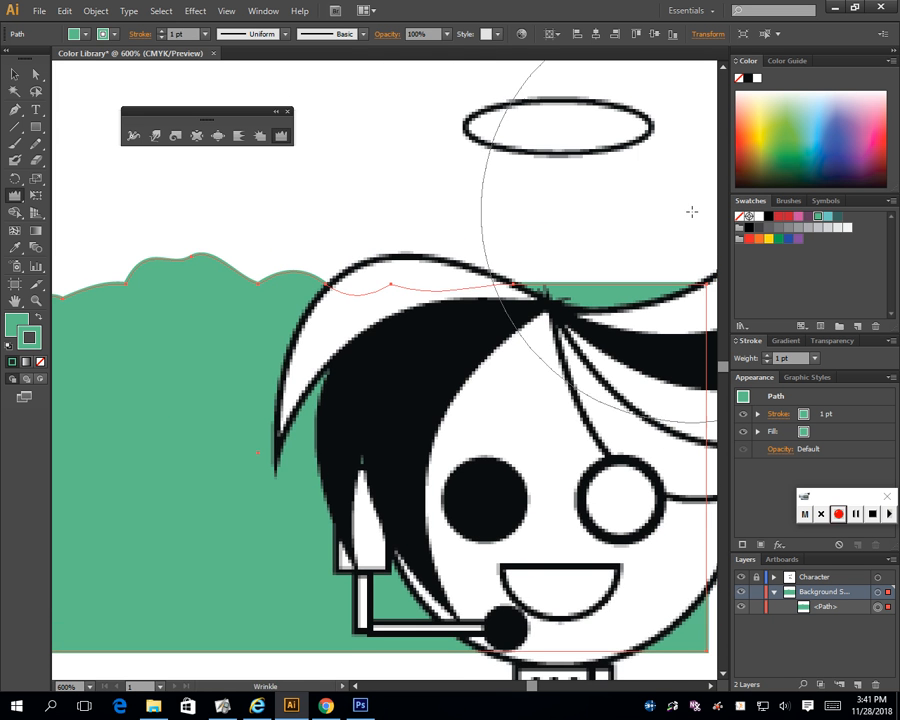
mouse_move(337, 232)
left_mouse_down()
mouse_move(371, 275)
mouse_move(423, 283)
mouse_move(406, 250)
left_mouse_up()
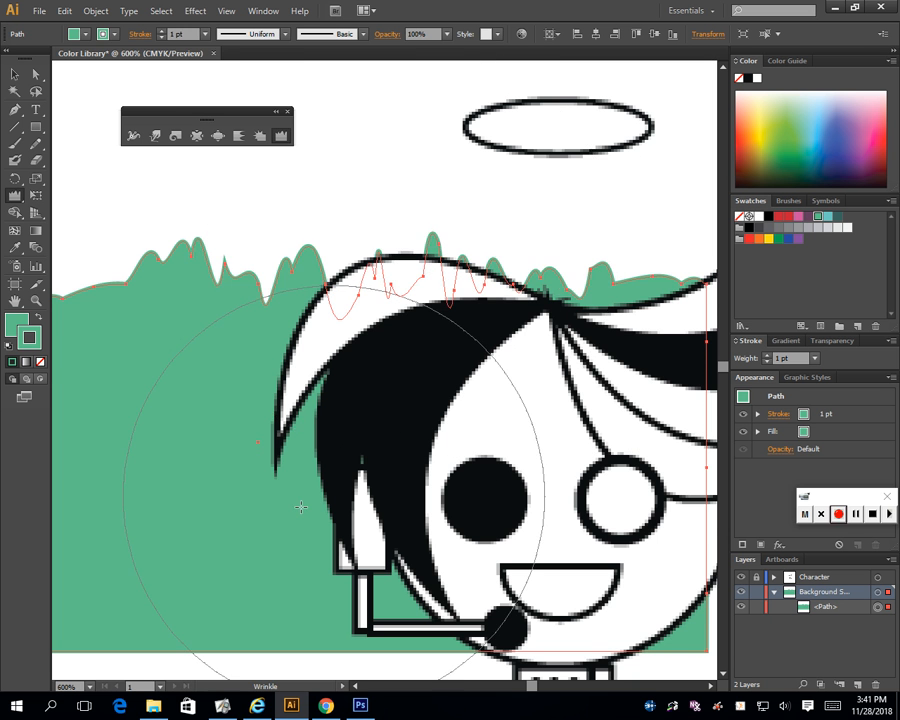
Step: Wrinkle the left part of the green rectangle's upper edge into tall, grass-like spikes
left_click_drag(228, 468, 774, 471)
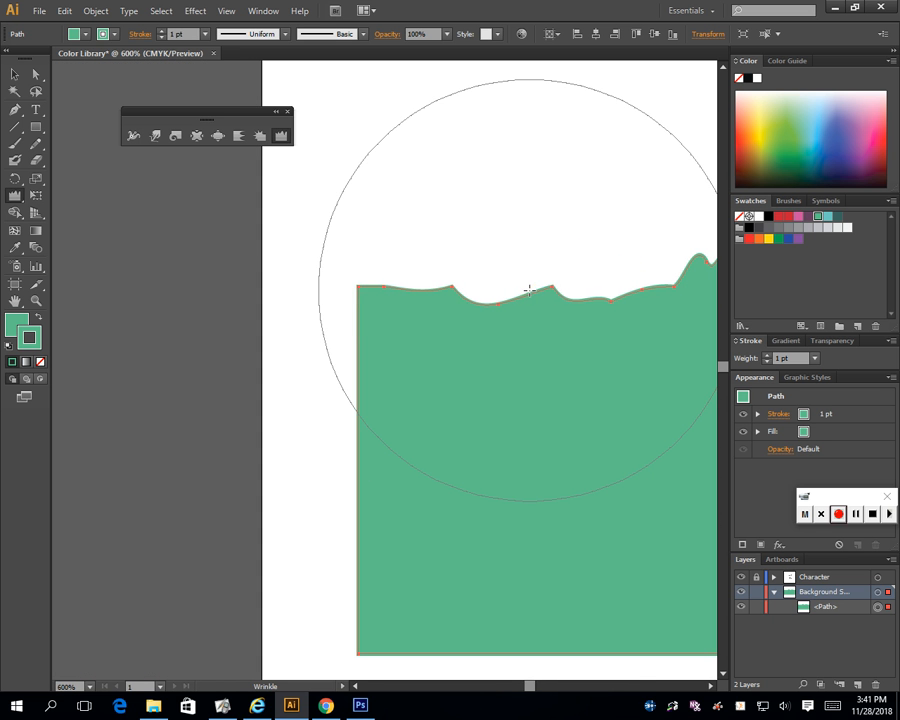
left_click_drag(526, 288, 528, 290)
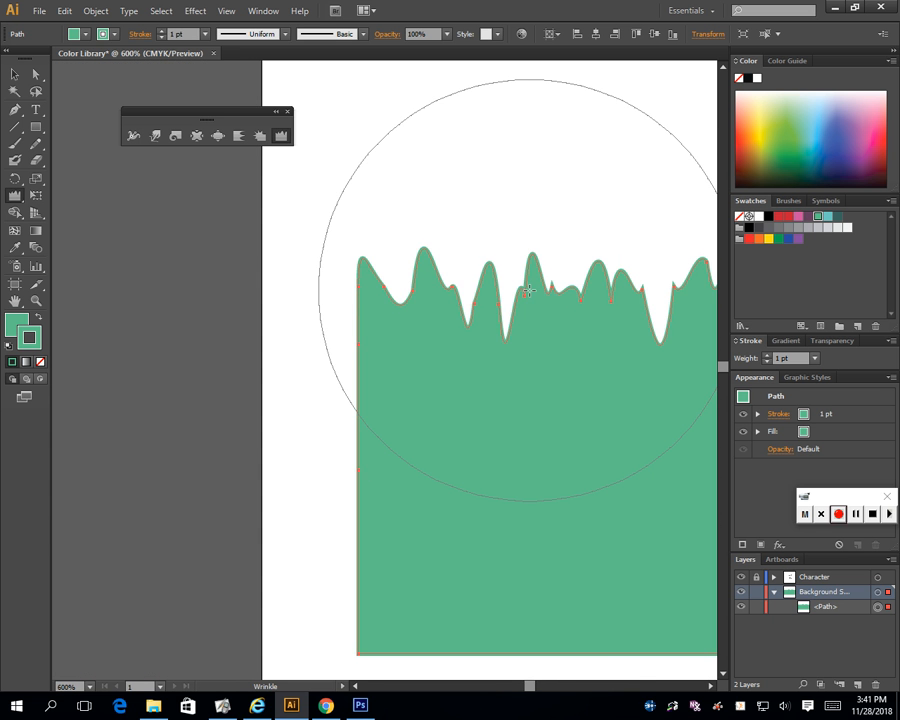
left_click_drag(596, 502, 177, 500)
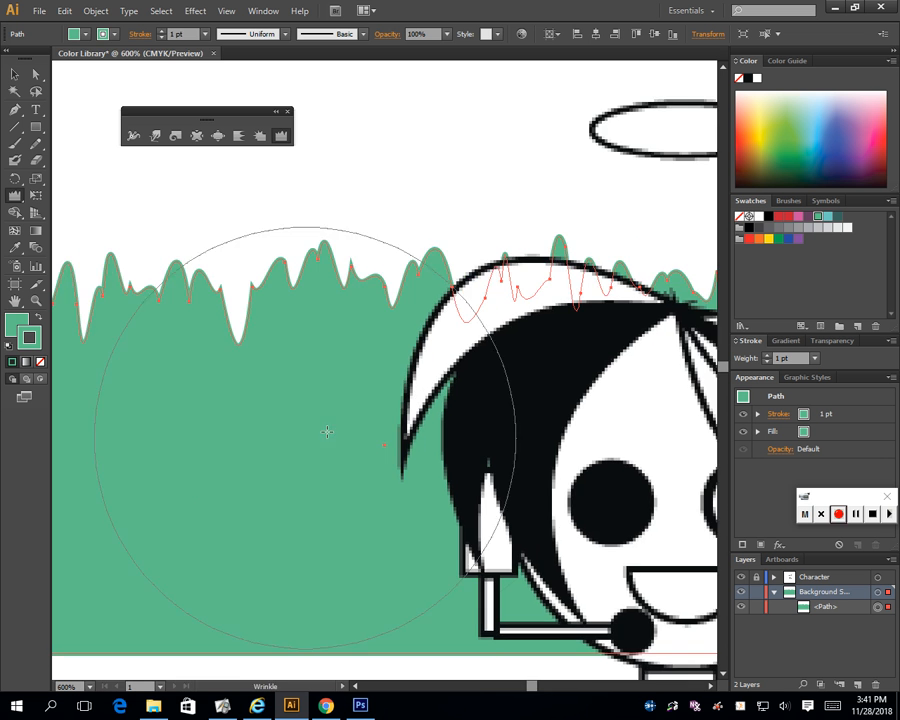
mouse_move(488, 361)
left_mouse_down()
mouse_move(151, 509)
mouse_move(603, 237)
mouse_move(603, 474)
mouse_move(410, 361)
mouse_move(210, 448)
left_mouse_up()
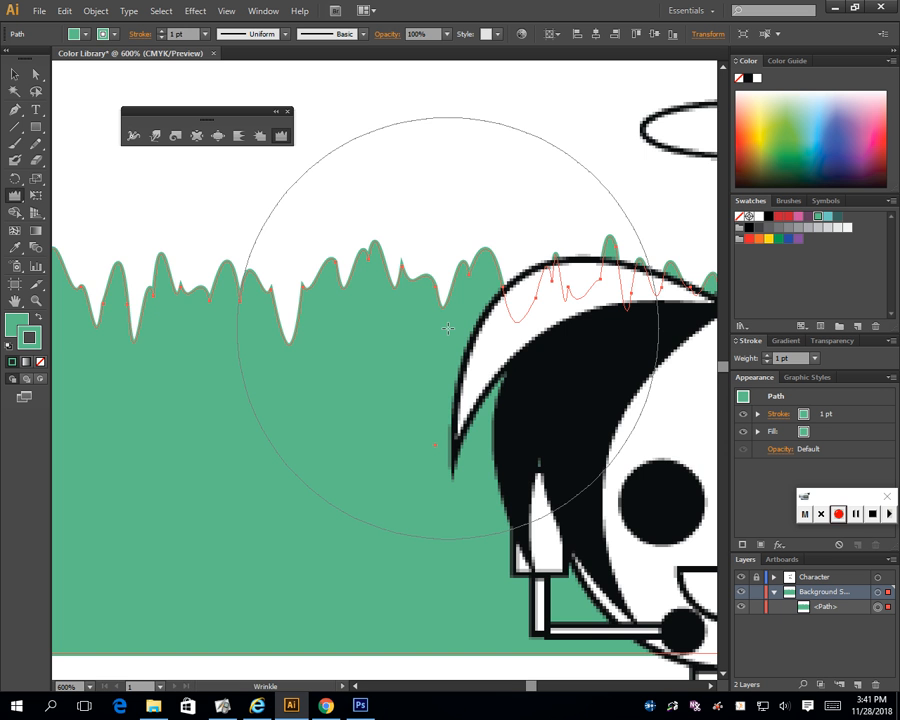
key("ctrl+minus")
key("ctrl+minus")
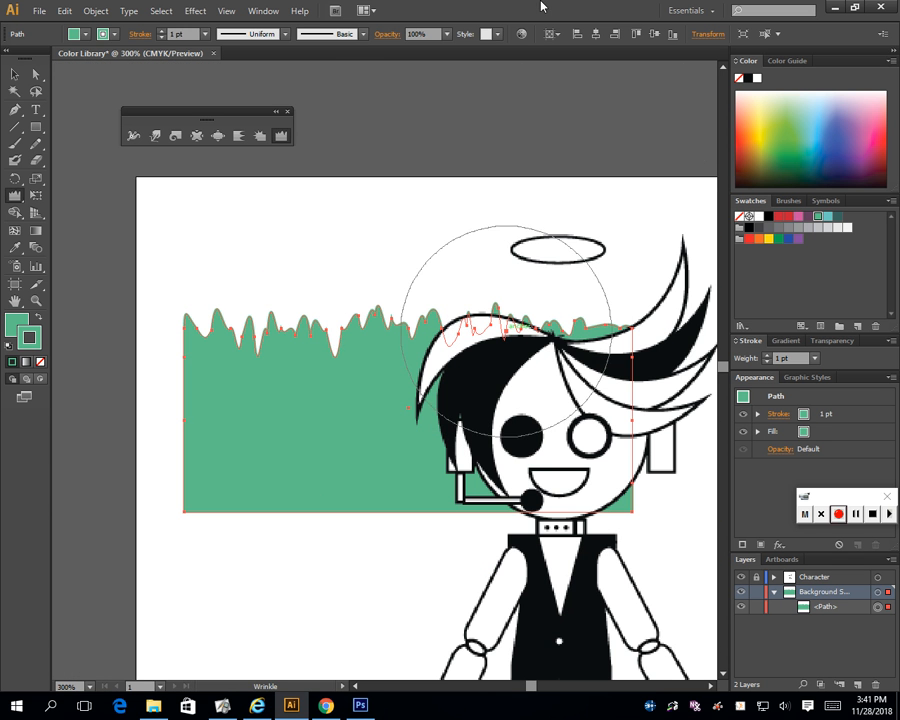
Step: Move the wrinkled green shape up and back down behind the character's head, leaving it selected
left_click(14, 74)
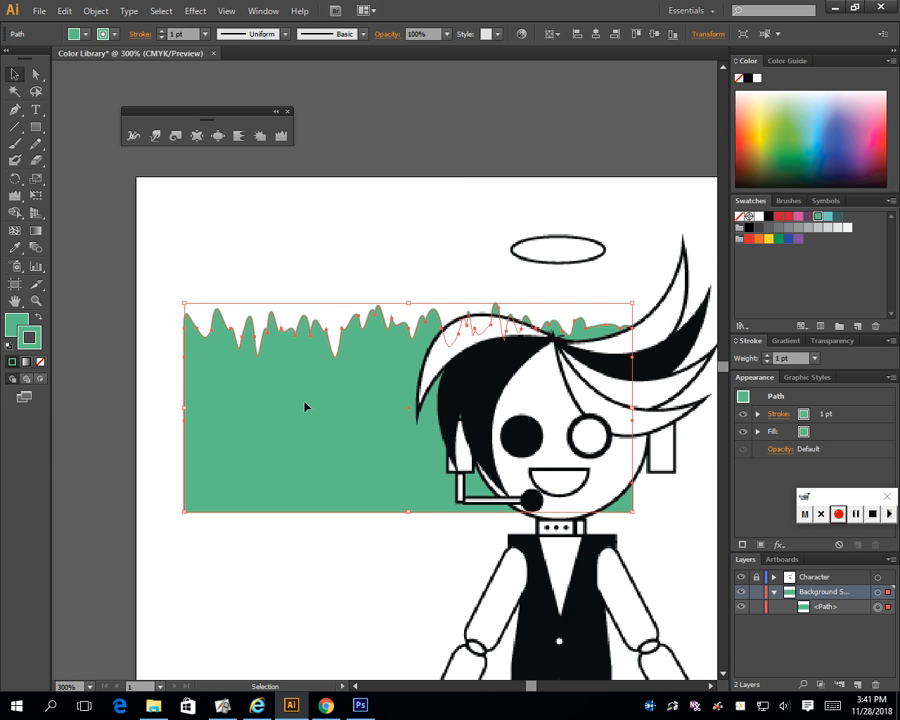
left_click_drag(322, 452, 327, 392)
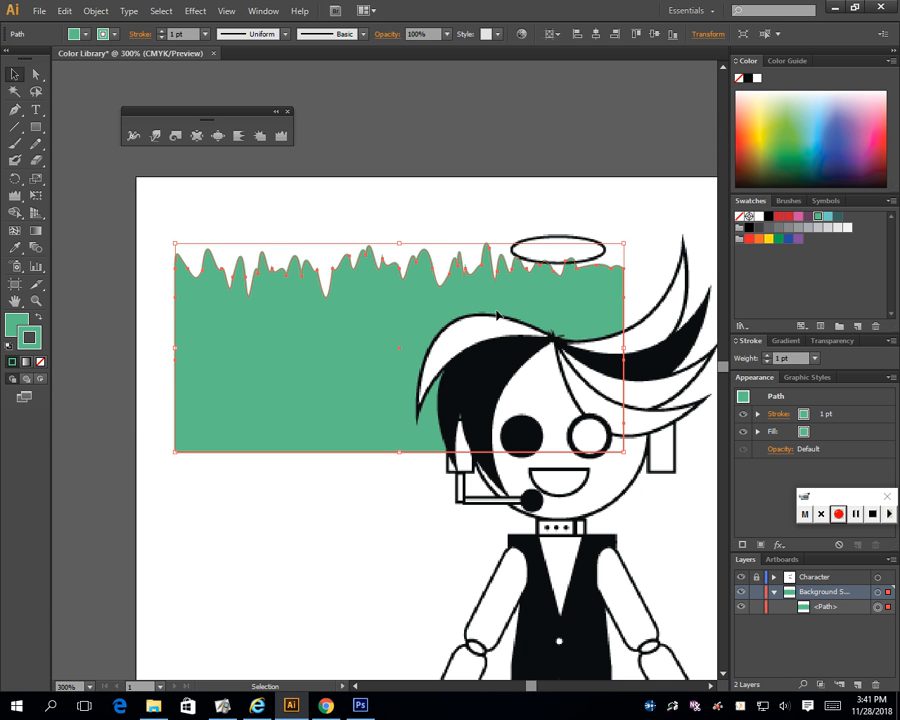
left_click_drag(307, 349, 303, 405)
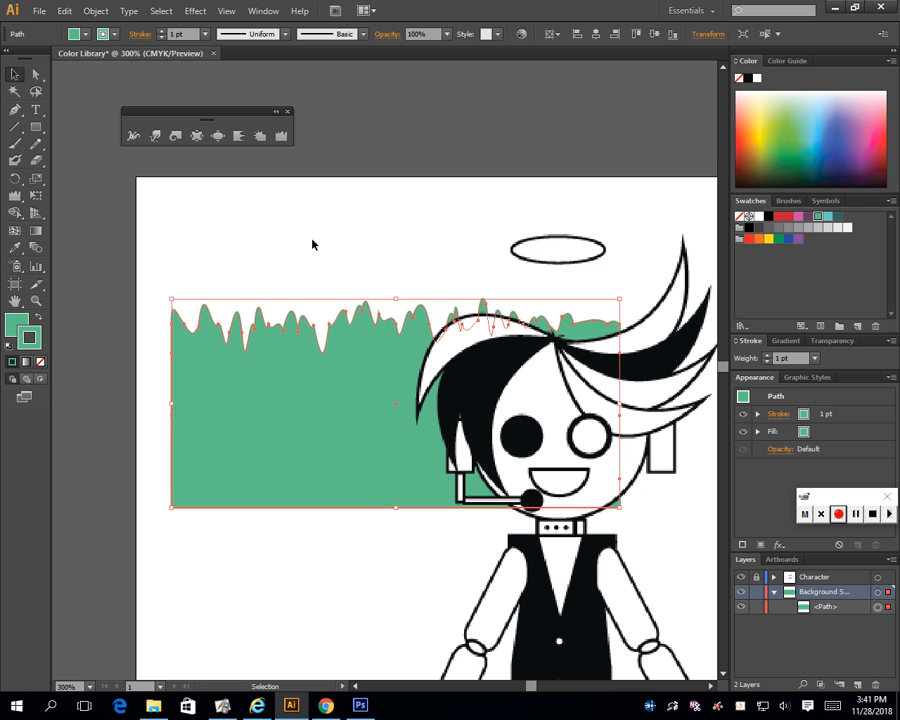
left_click(302, 226)
left_click(295, 414)
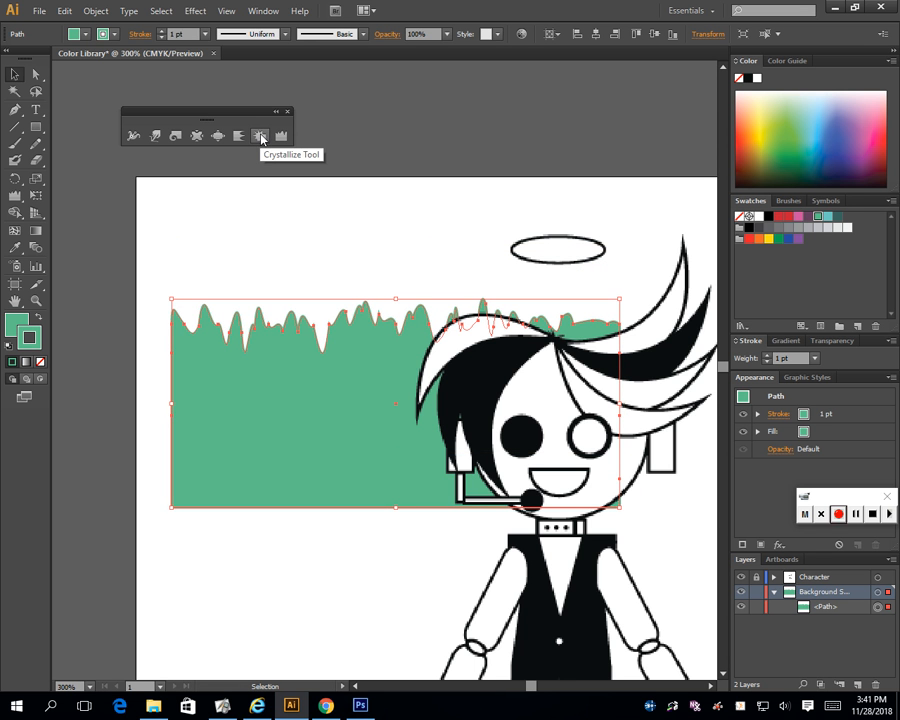
Step: Use the Crystallize tool on the green shape's lower edge and lower-left corner to pull out spikes
key("ctrl+plus")
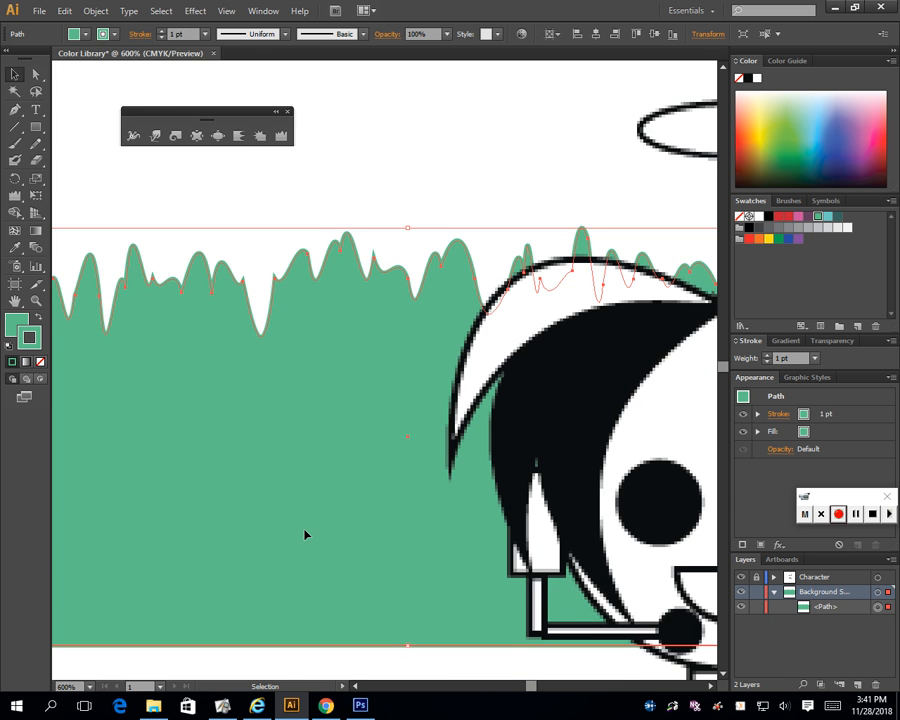
key("space")
left_click_drag(323, 542, 391, 350)
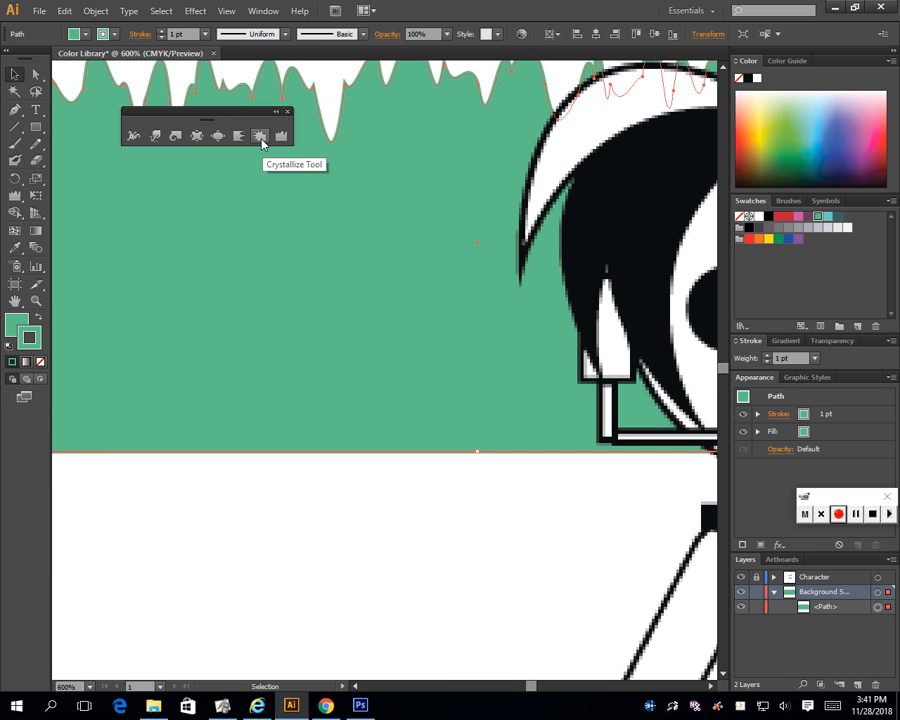
left_click(260, 135)
mouse_move(211, 483)
left_mouse_down()
mouse_move(213, 492)
mouse_move(462, 466)
mouse_move(465, 478)
mouse_move(464, 450)
mouse_move(558, 490)
mouse_move(120, 420)
mouse_move(838, 428)
mouse_move(898, 472)
left_mouse_up()
key("space")
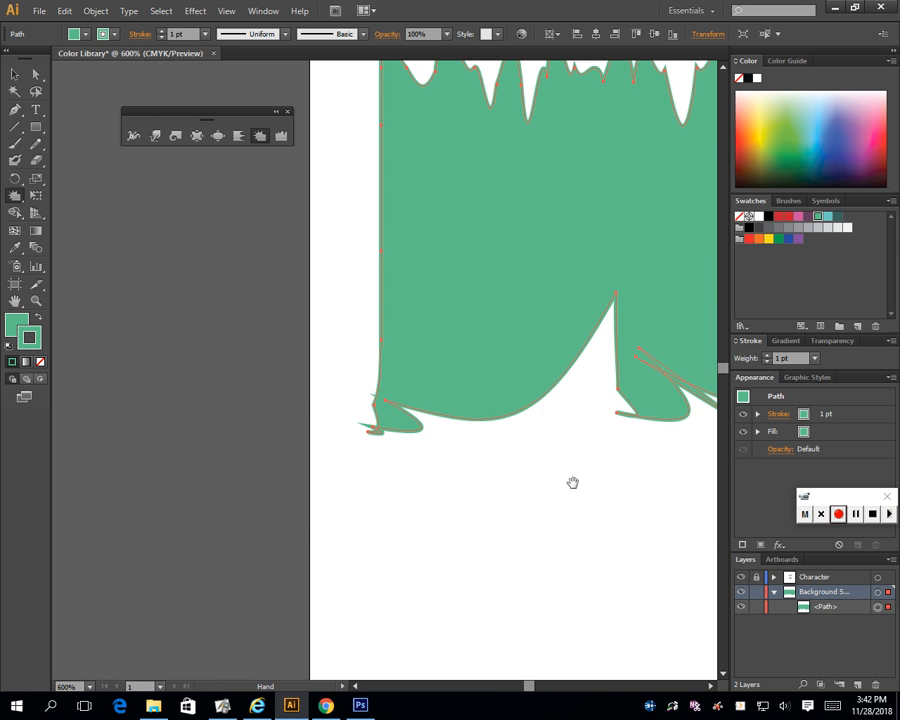
mouse_move(542, 312)
left_mouse_down()
mouse_move(523, 346)
mouse_move(513, 483)
mouse_move(697, 350)
left_mouse_up()
Step: Crystallize the middle of the green shape's lower edge into more spikes, working toward the character's head
key("ctrl+minus")
key("ctrl+minus")
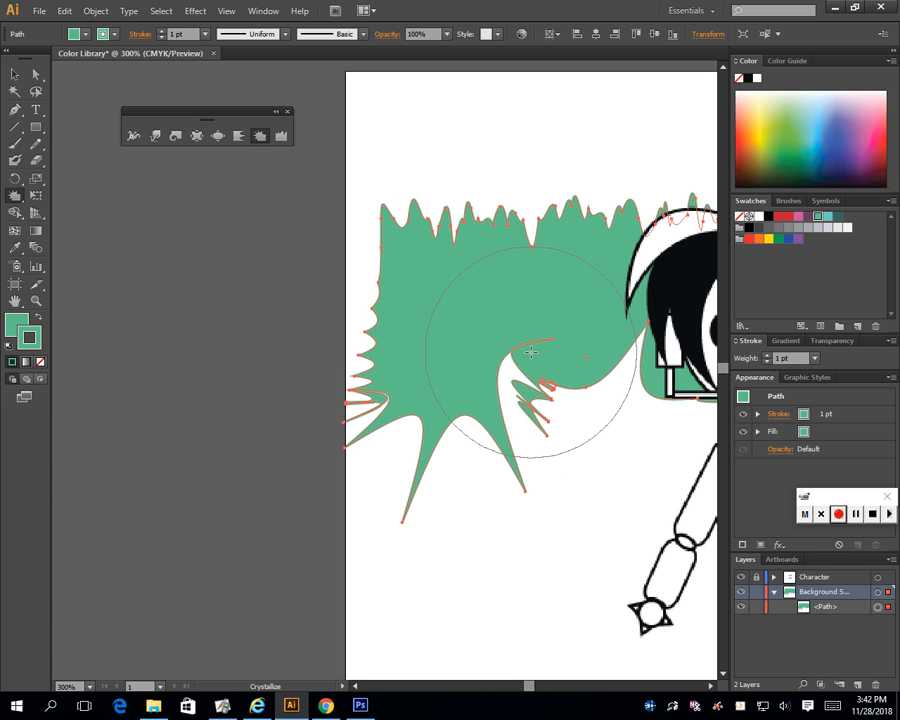
mouse_move(531, 352)
left_mouse_down()
mouse_move(536, 388)
mouse_move(590, 398)
mouse_move(492, 291)
mouse_move(635, 386)
left_mouse_up()
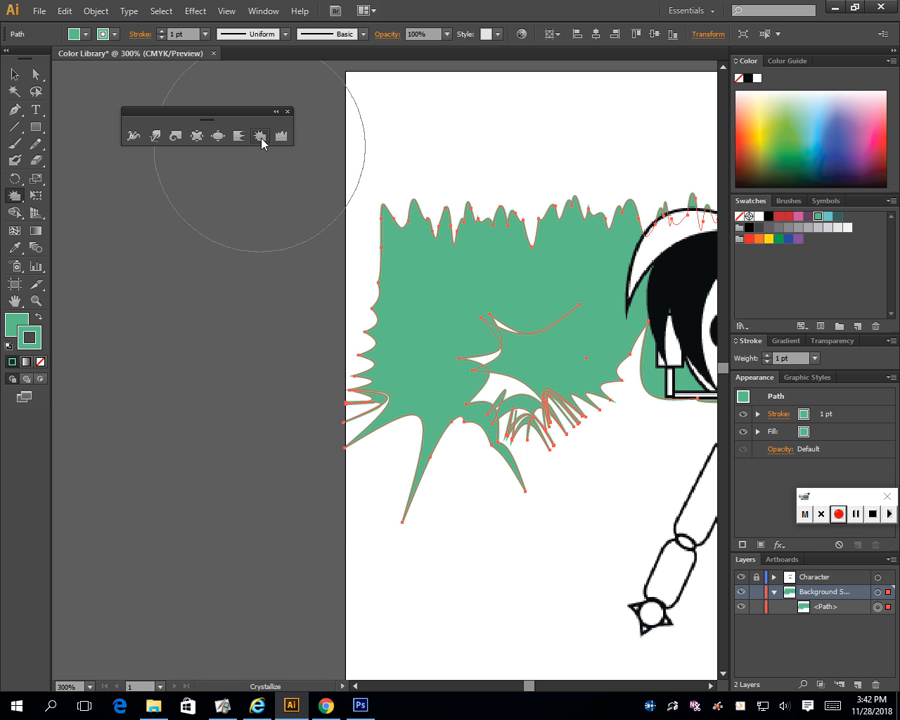
Step: Set the Crystallize tool's brush width to 0.5 in and reduce its height to match
double_click(259, 140)
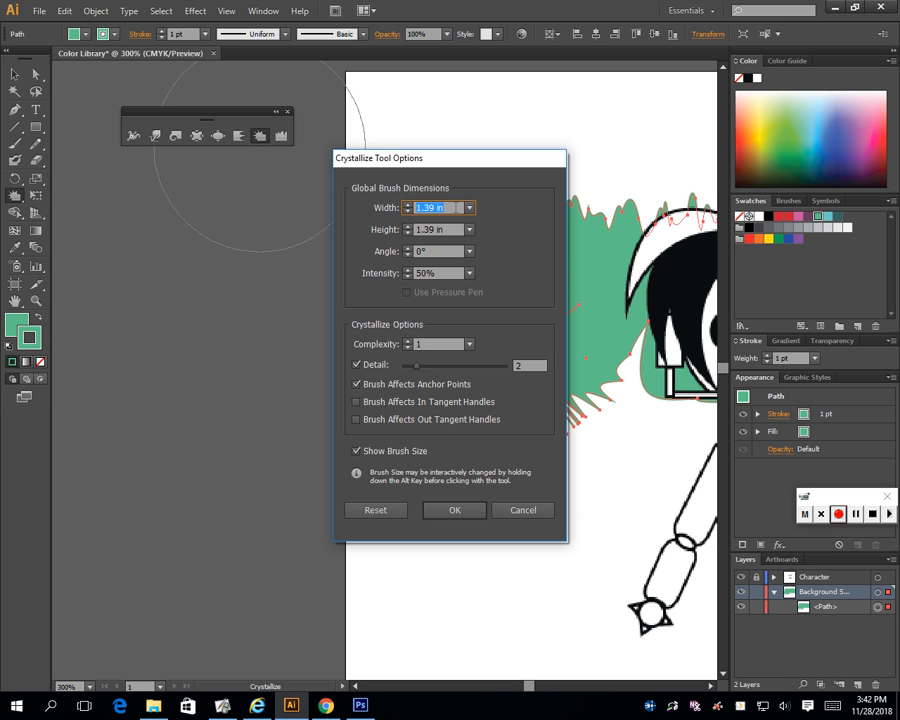
key("Down")
key("Tab")
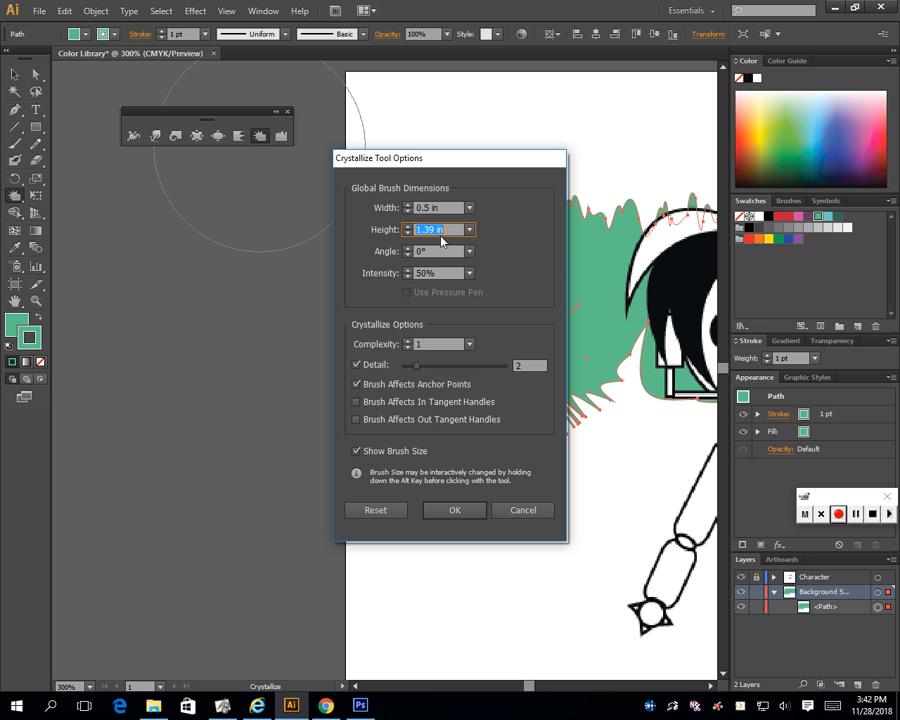
key("Down")
left_click(462, 511)
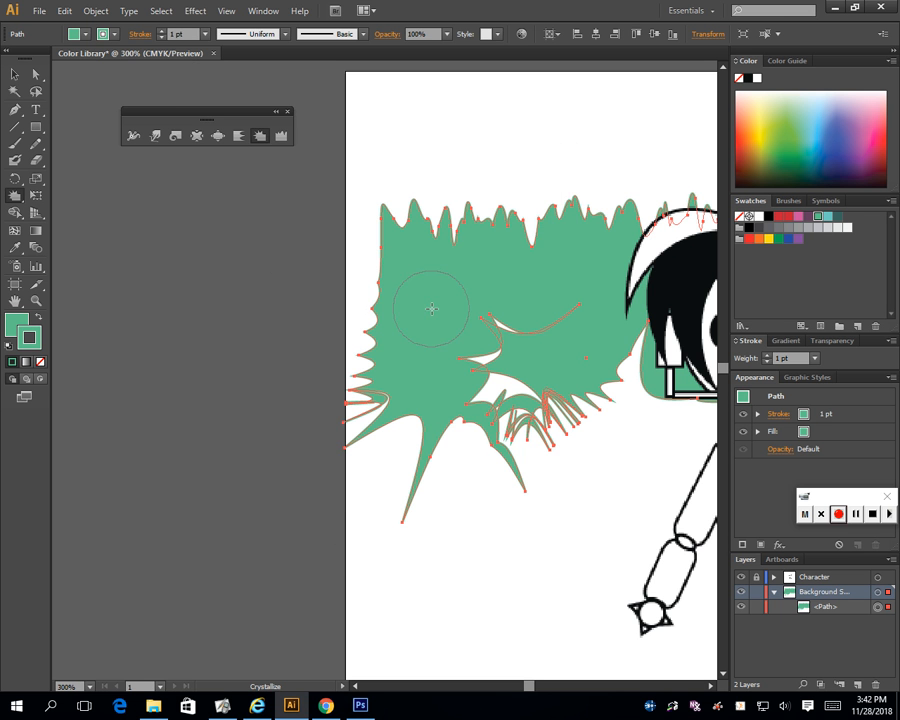
Step: Crystallize the green shape's left and top edges into more spikes and delete the shape
mouse_move(408, 305)
left_mouse_down()
mouse_move(358, 300)
mouse_move(398, 261)
mouse_move(382, 233)
mouse_move(440, 215)
mouse_move(478, 179)
mouse_move(543, 225)
mouse_move(704, 177)
mouse_move(632, 208)
mouse_move(650, 195)
left_mouse_up()
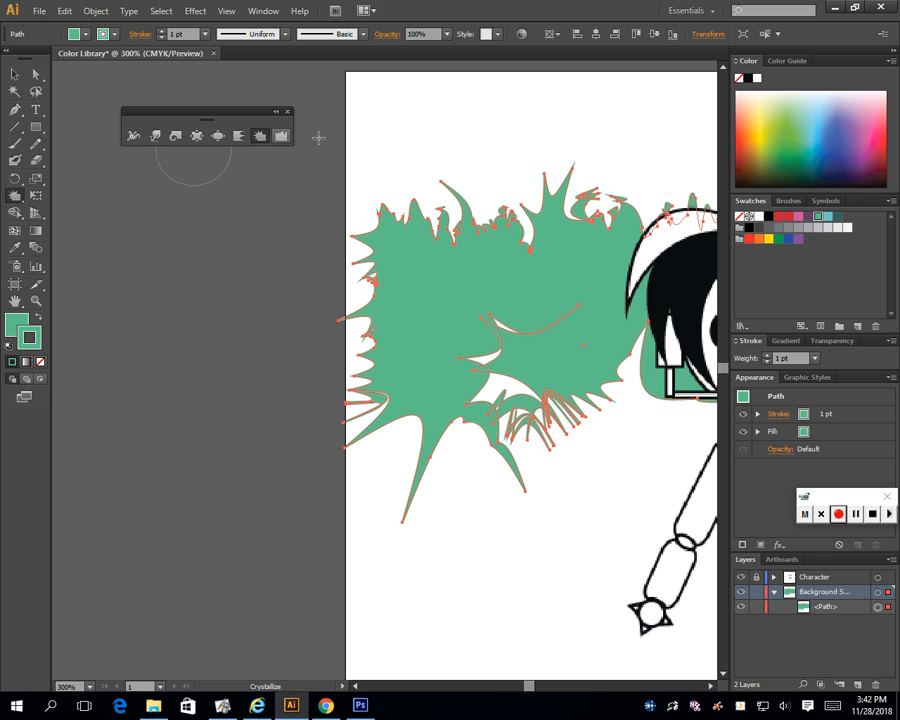
left_click(15, 74)
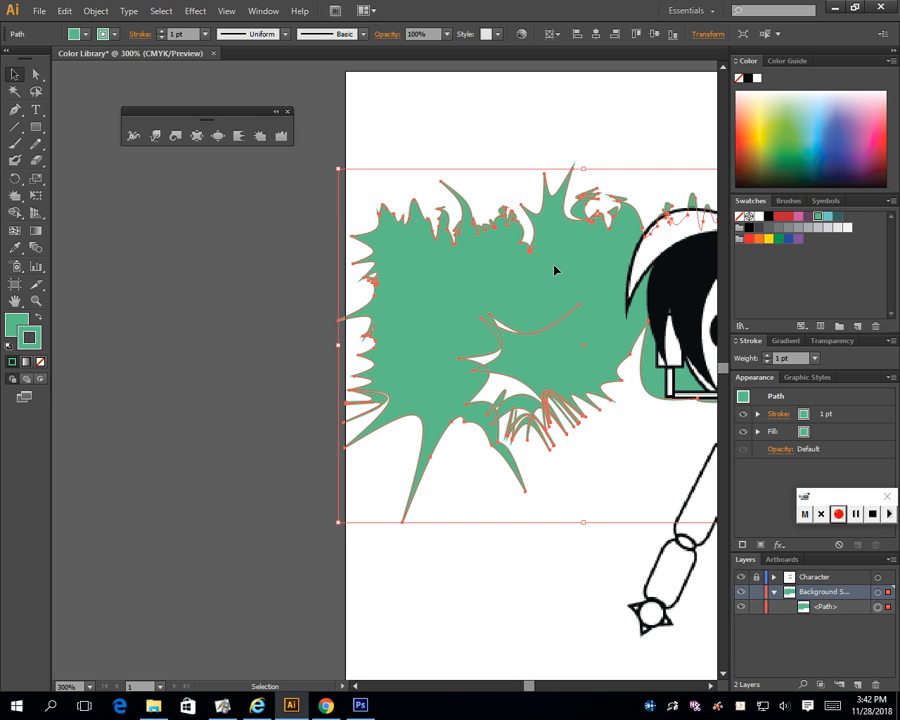
key("Delete")
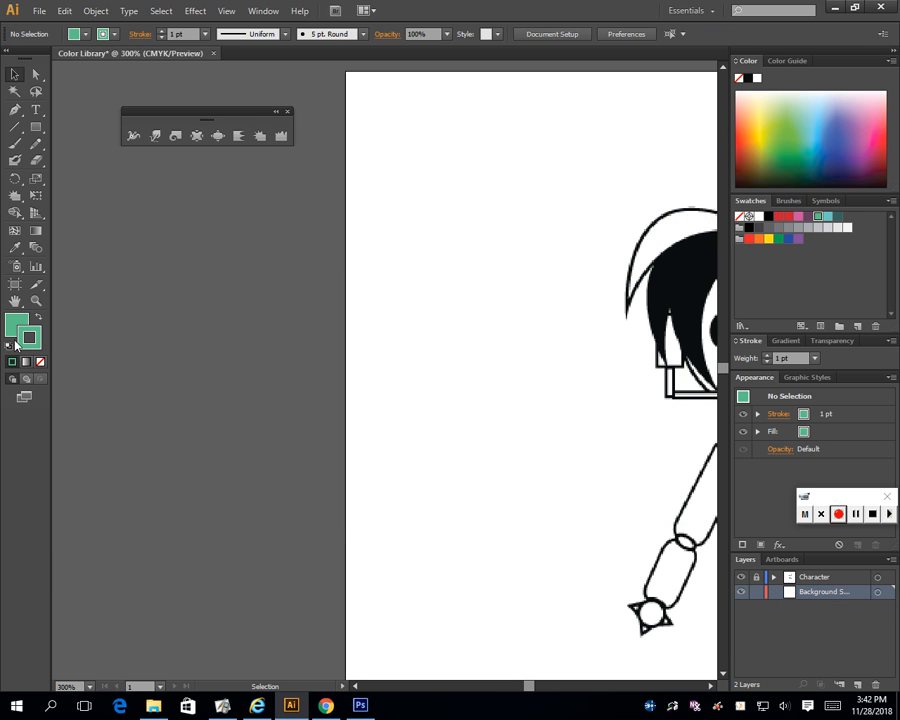
Step: Draw a large green ellipse behind the character with the Ellipse tool and move it up beside the head
key("space")
left_click_drag(375, 274, 121, 339)
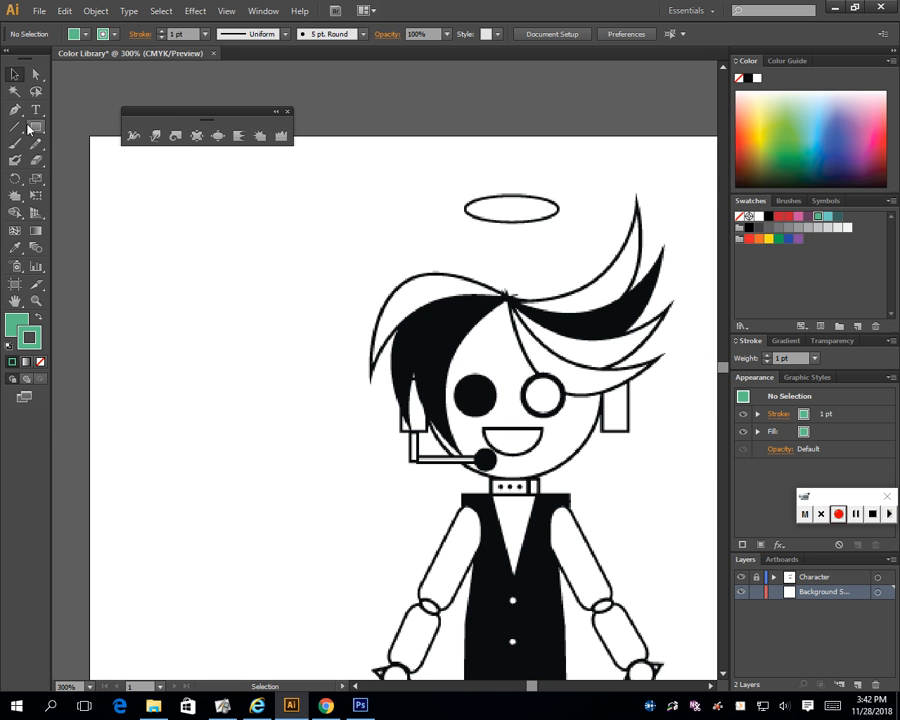
left_click_drag(37, 128, 66, 160)
left_click_drag(252, 308, 572, 612)
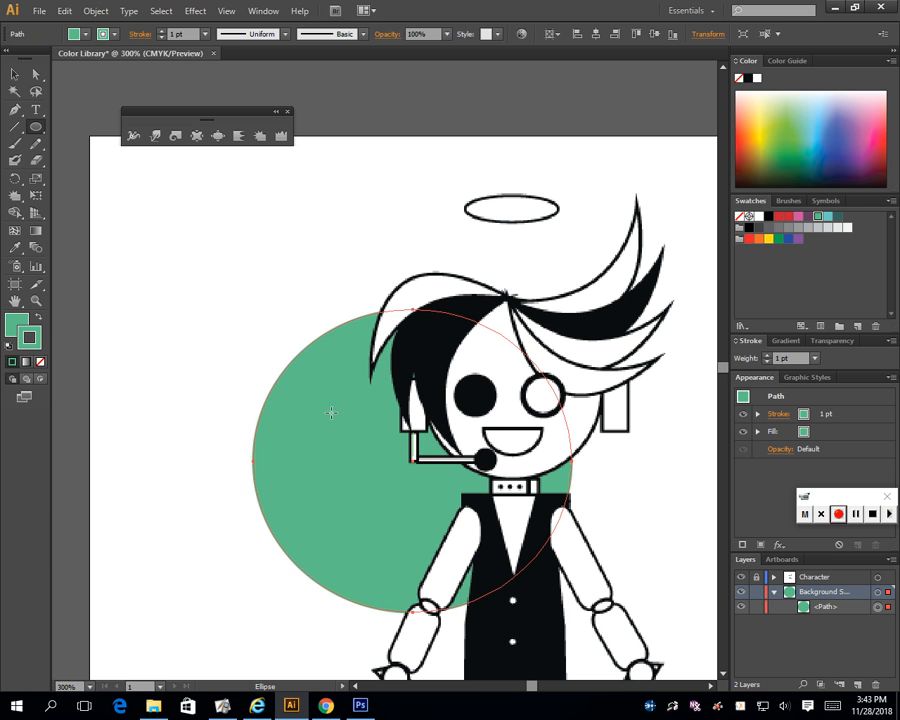
left_click(14, 73)
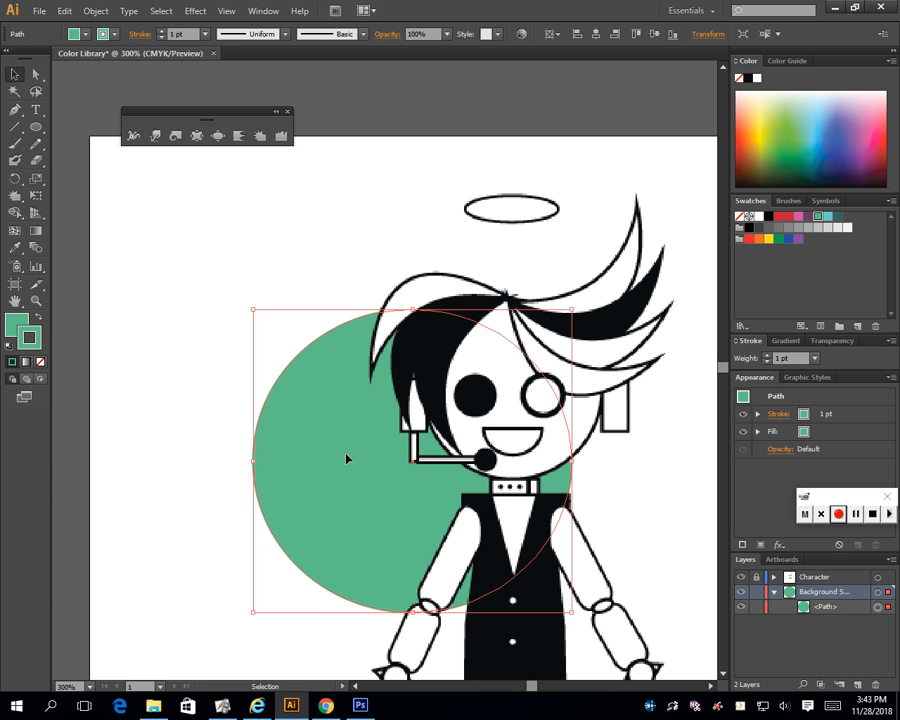
left_click_drag(345, 458, 213, 338)
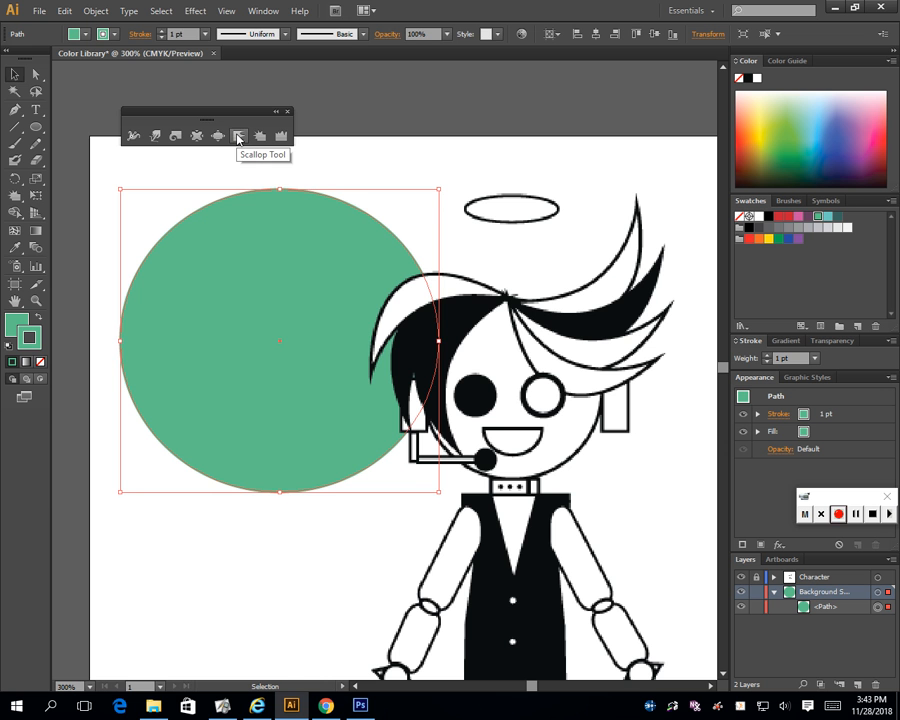
Step: Use the Scallop tool along the green ellipse's top and upper-left edge to form small hair-like points
left_click(238, 136)
left_click(198, 210)
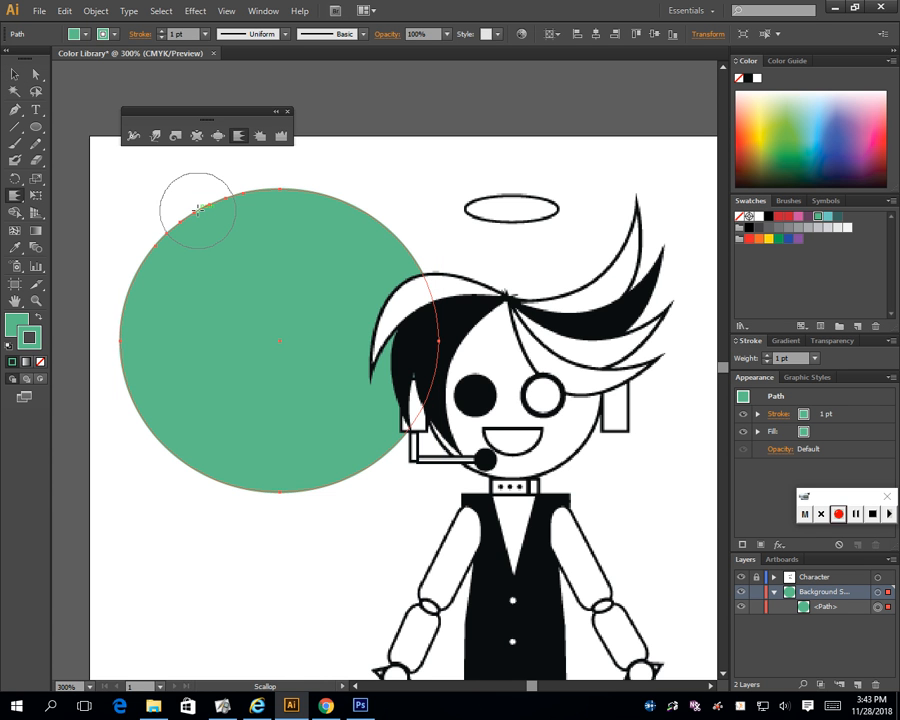
mouse_move(218, 208)
left_mouse_down()
mouse_move(330, 200)
mouse_move(340, 206)
mouse_move(312, 207)
mouse_move(404, 230)
mouse_move(481, 163)
left_mouse_up()
key("ctrl+plus")
key("ctrl+plus")
key("ctrl+plus")
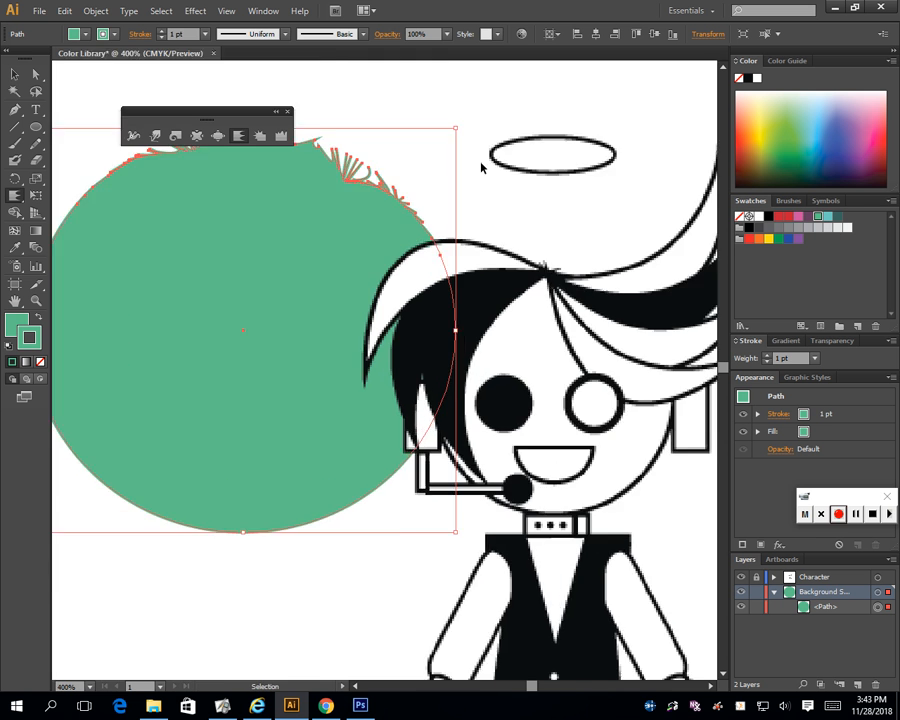
left_click_drag(360, 235, 479, 594)
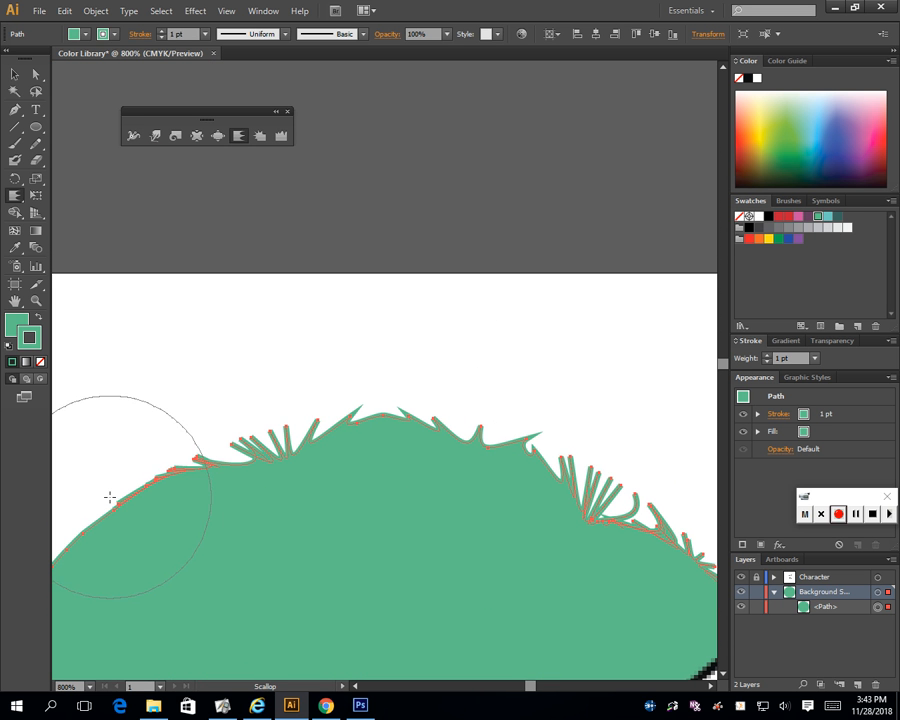
mouse_move(110, 496)
left_mouse_down()
mouse_move(127, 510)
mouse_move(160, 484)
left_mouse_up()
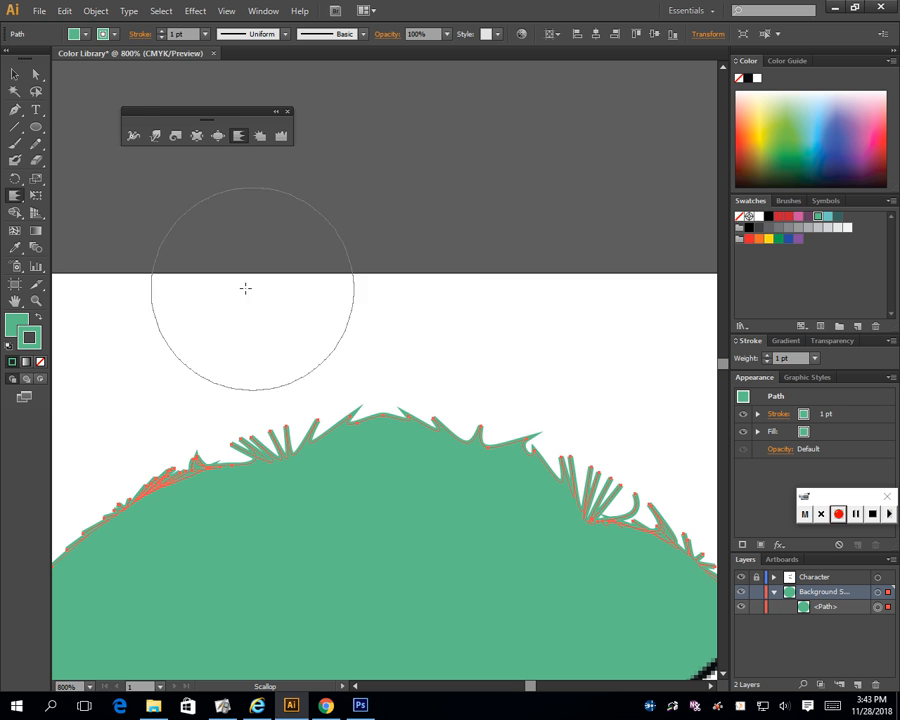
Step: Set the Scallop tool's brush width to 0.25 in and its height to match
double_click(239, 139)
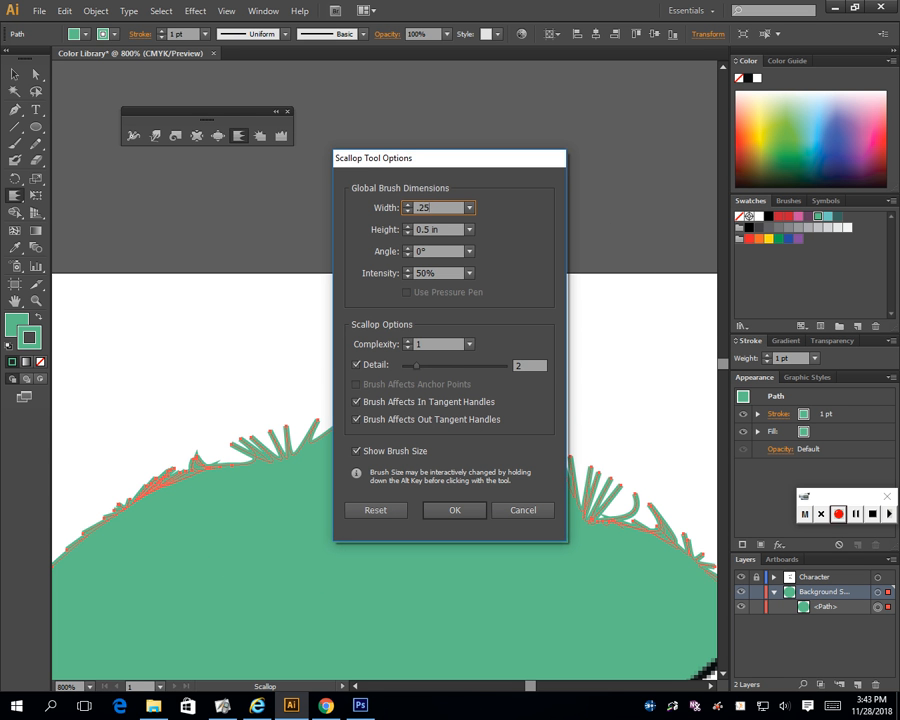
key("Tab")
key("Return")
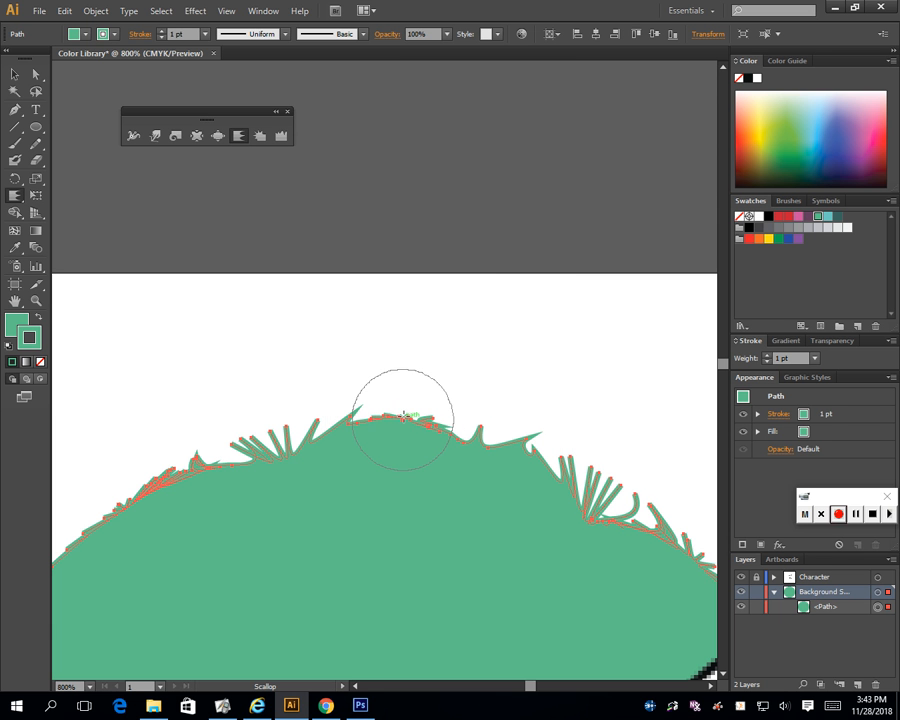
Step: Scallop the ellipse's top and upper-right edge outward with the smaller brush and deselect it
mouse_move(403, 414)
left_mouse_down()
mouse_move(414, 370)
mouse_move(420, 380)
left_mouse_up()
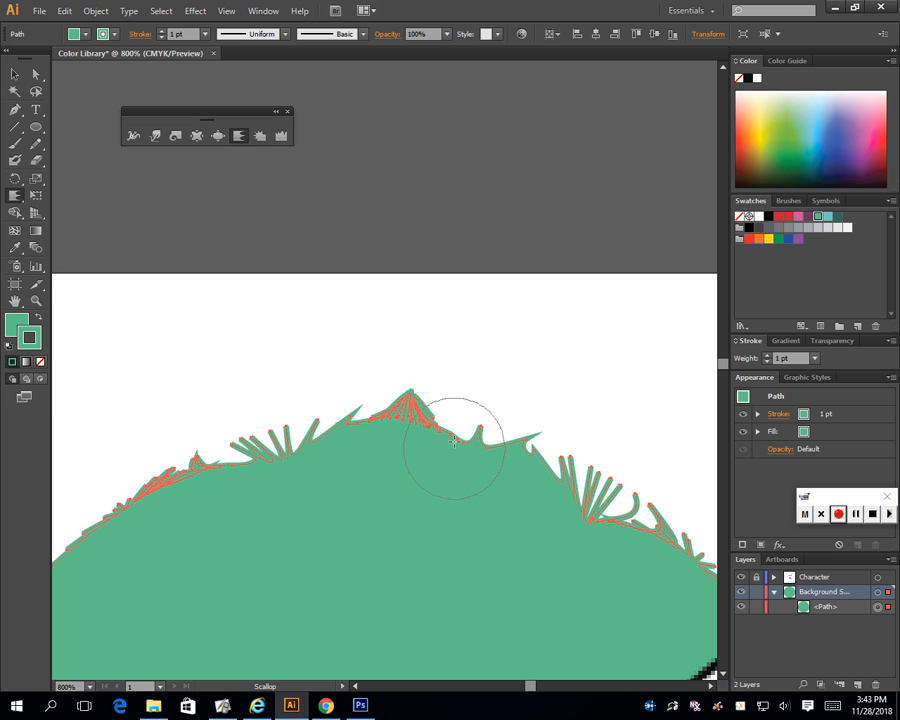
left_click_drag(453, 441, 486, 384)
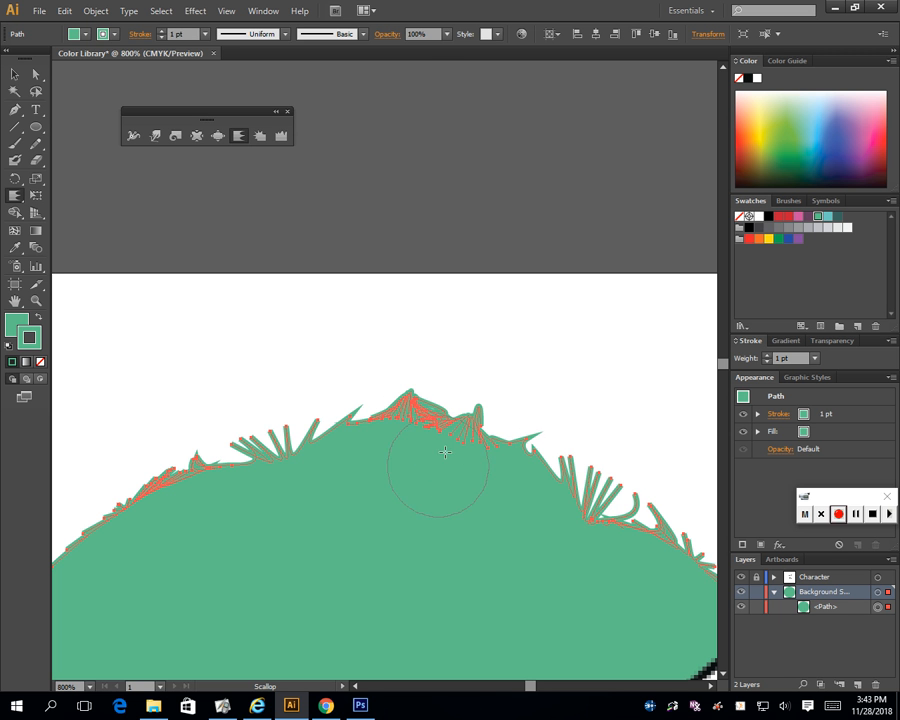
left_click_drag(576, 514, 630, 448)
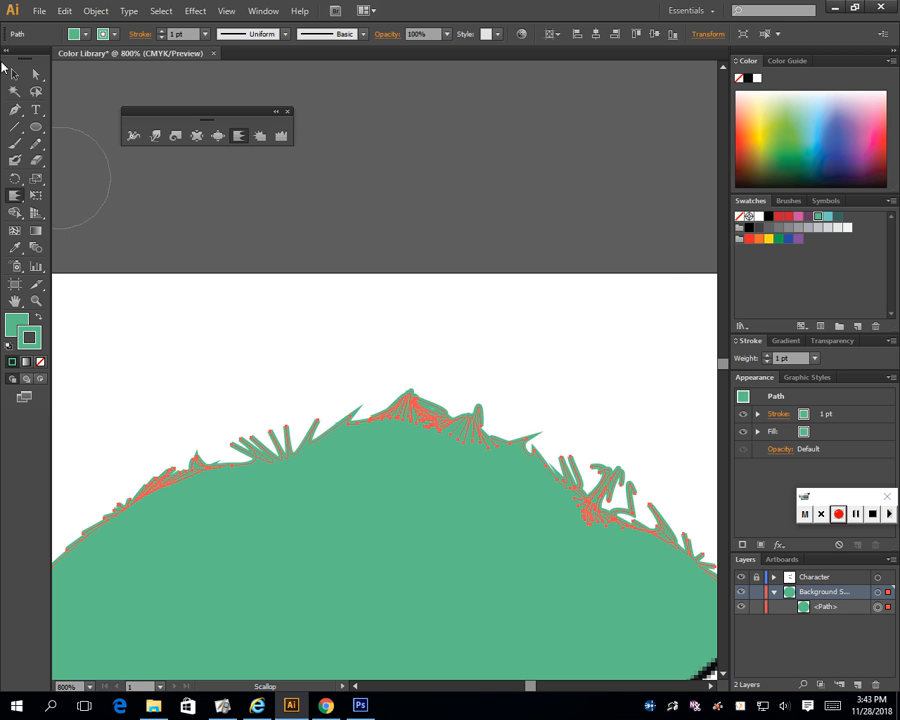
left_click(16, 77)
left_click(599, 331)
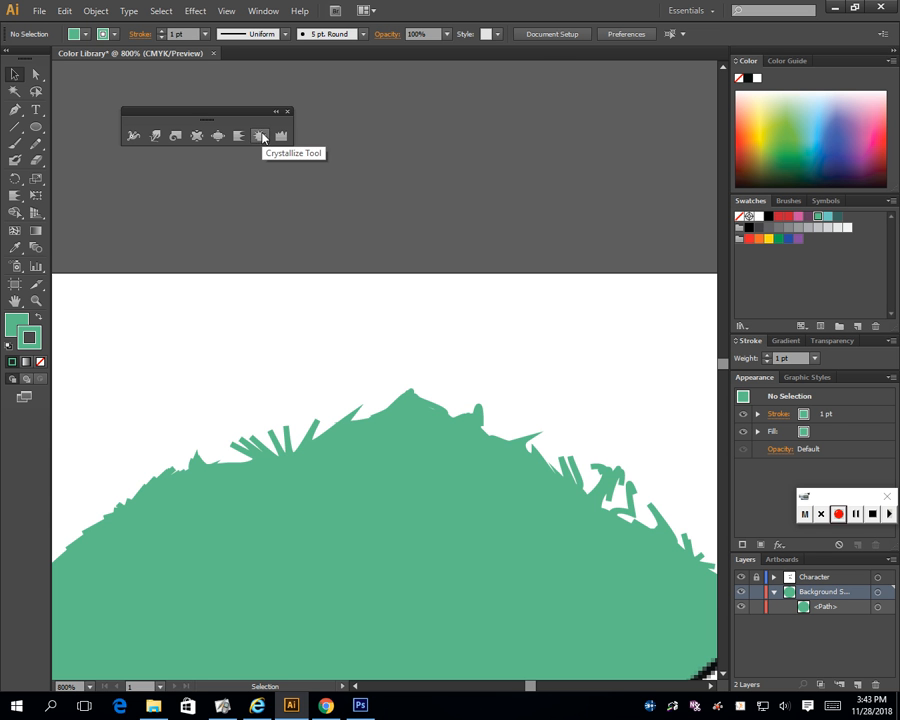
Step: Move the scalloped green ellipse up and to the right, near the artboard's top edge
key("ctrl+minus")
key("ctrl+minus")
key("ctrl+minus")
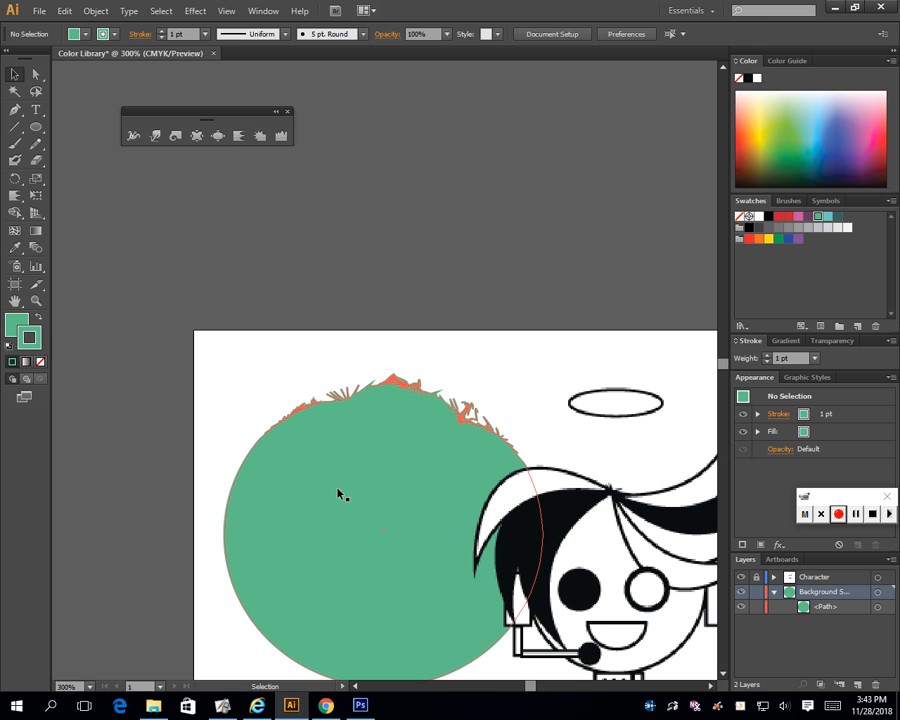
left_click_drag(338, 492, 381, 447)
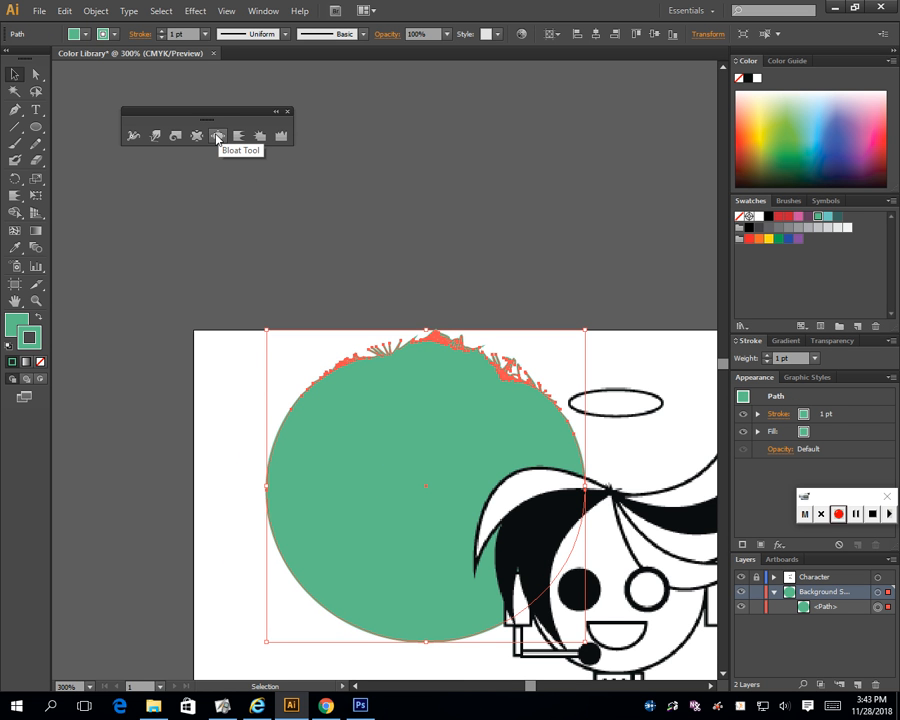
Step: Use the Bloat tool on the green ellipse's left and upper-left edge to swell it into rounded lobes
key("space")
left_click_drag(398, 506, 309, 340)
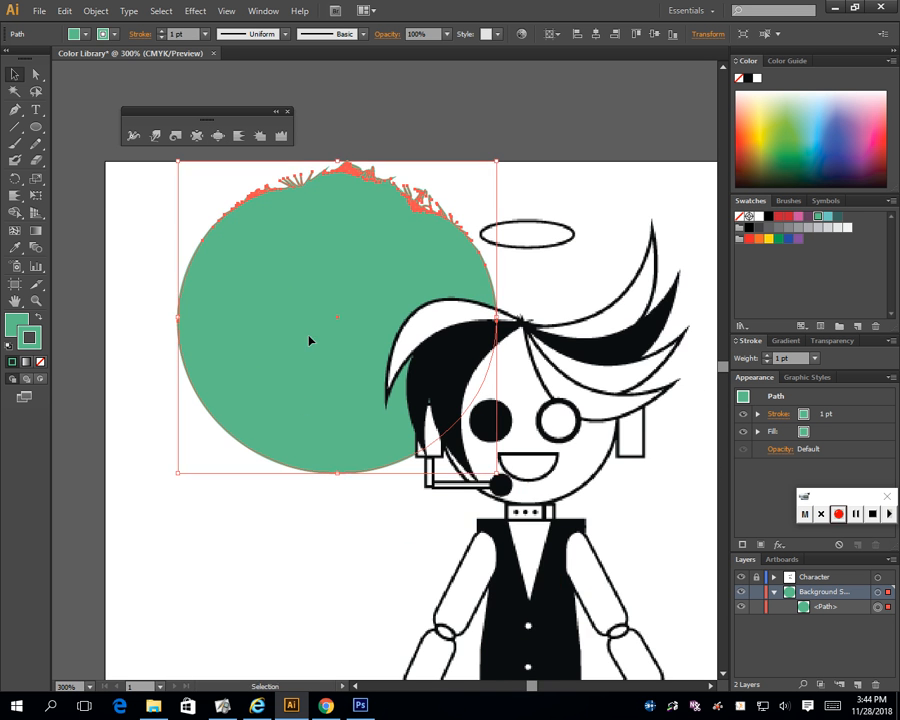
key("ctrl+plus")
key("ctrl+plus")
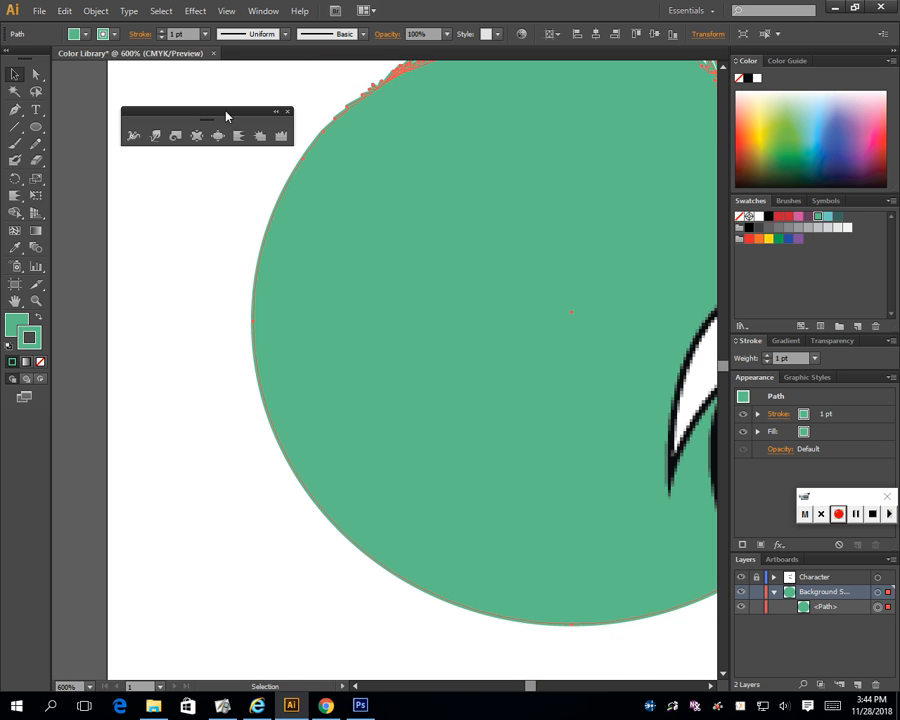
left_click(219, 137)
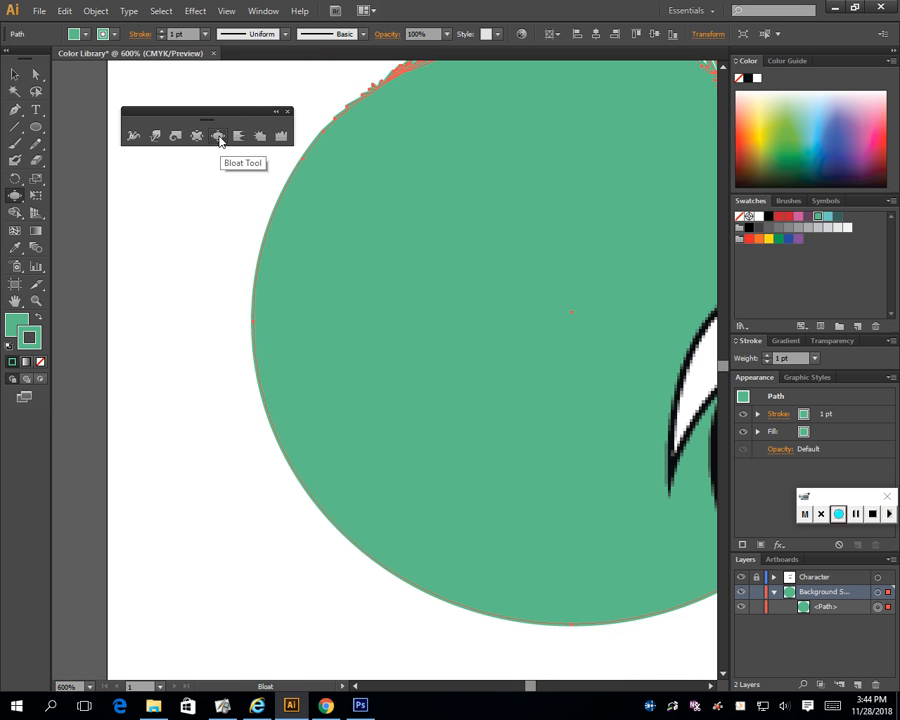
left_click(266, 216)
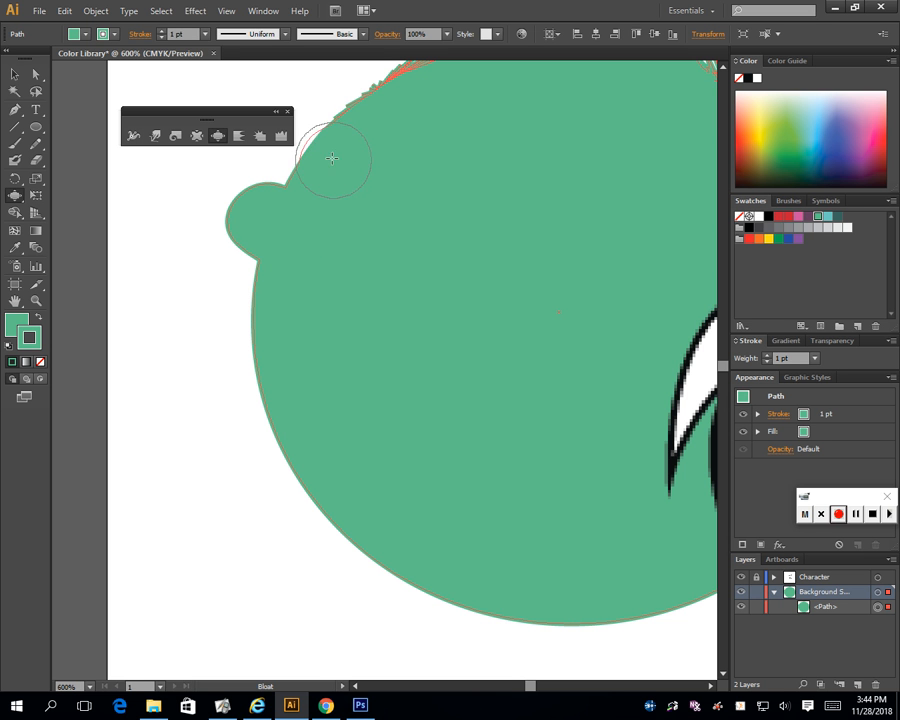
left_click(320, 142)
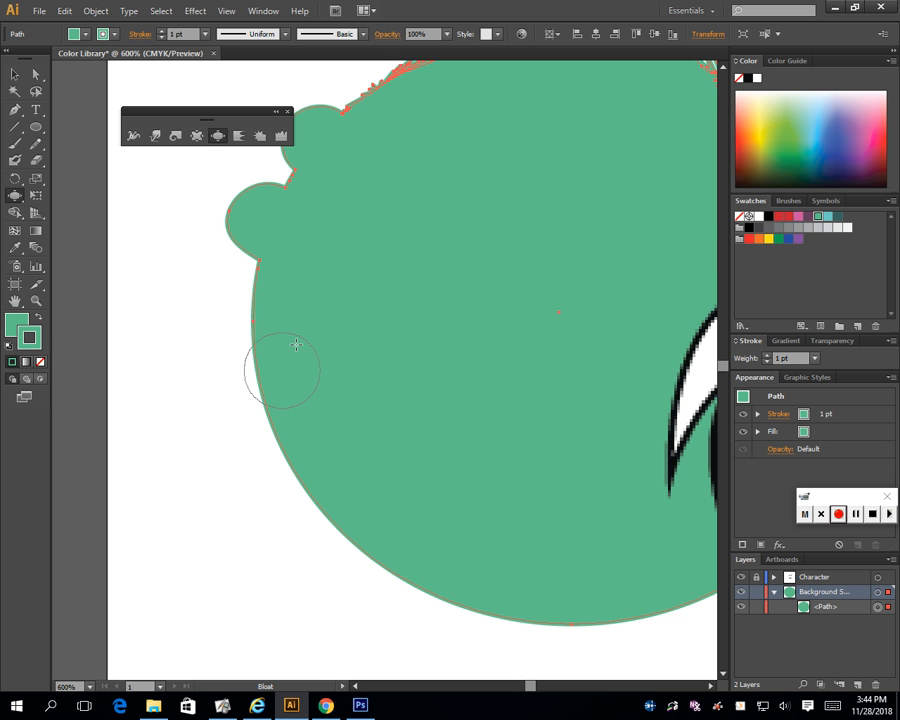
left_click(247, 315)
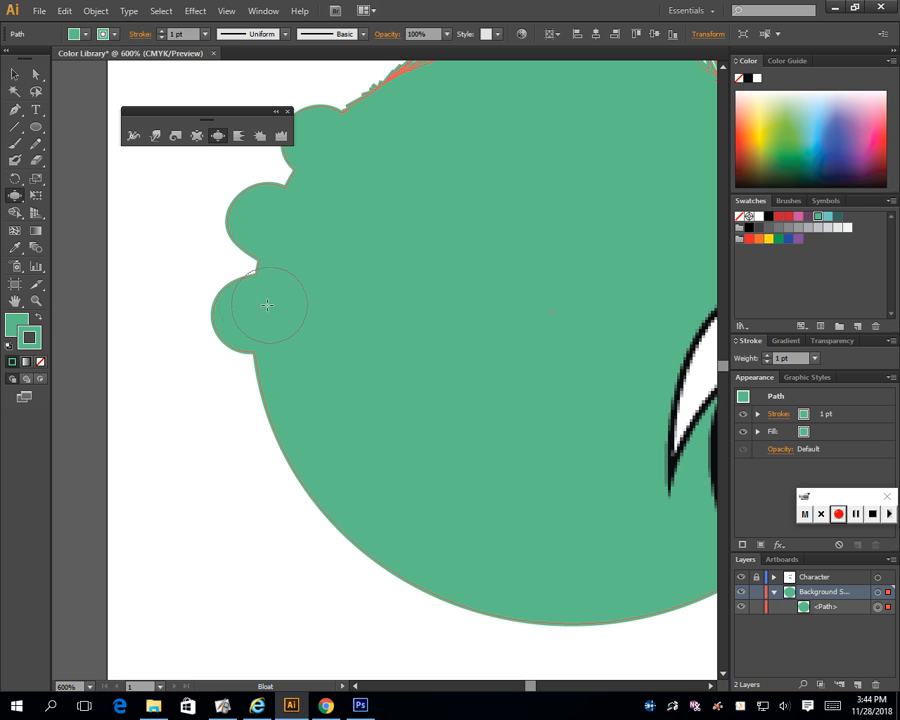
left_click(255, 298)
left_click(262, 250)
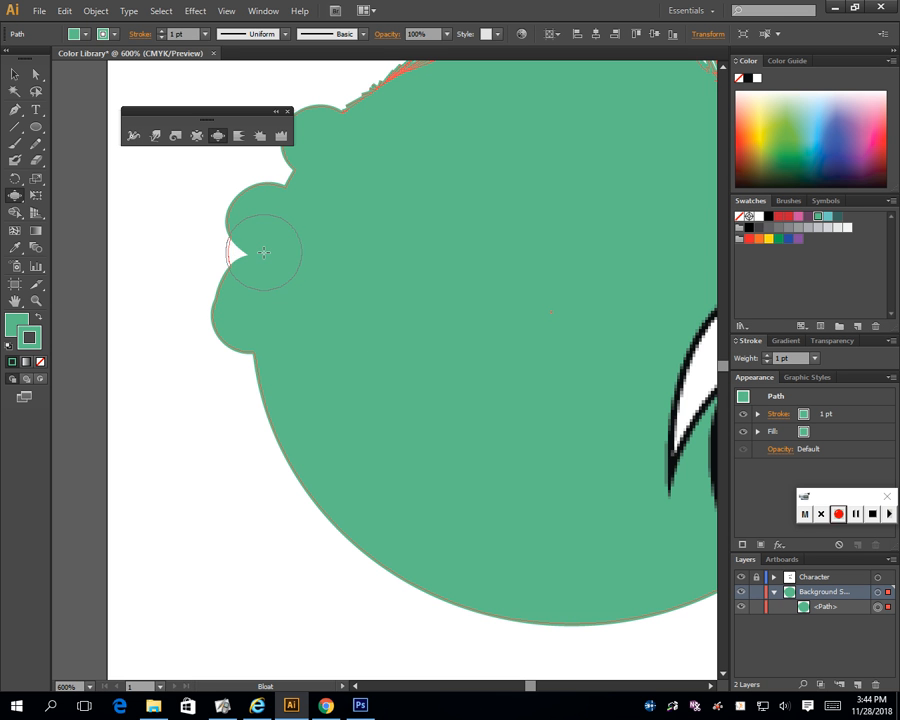
Step: Bloat a long lobe out of the ellipse's lower-left edge and push rounded notches inward beside it
mouse_move(330, 436)
left_mouse_down()
mouse_move(262, 440)
mouse_move(218, 466)
left_mouse_up()
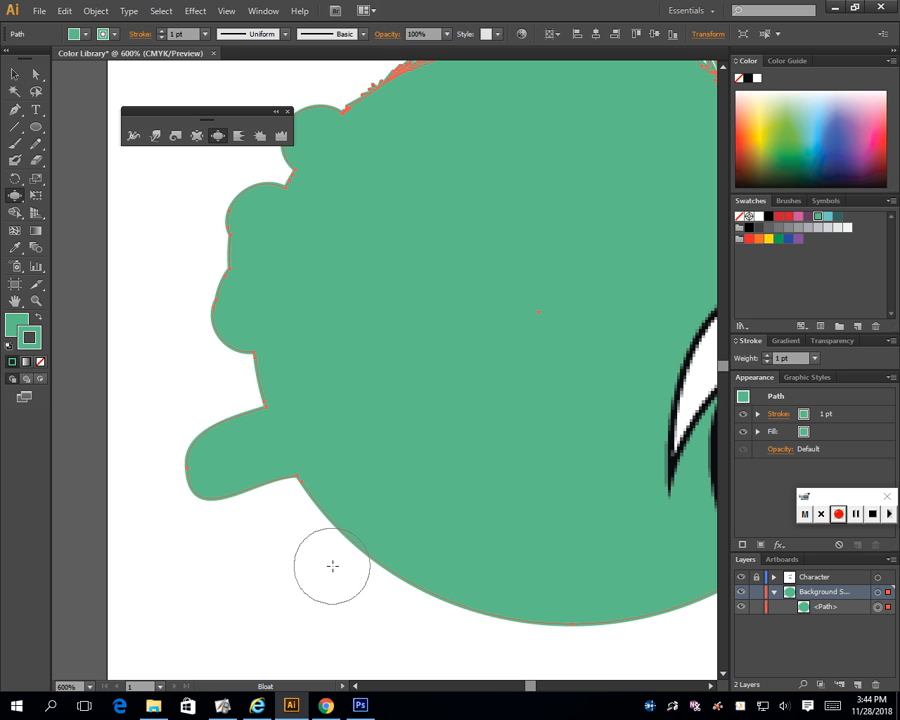
mouse_move(340, 555)
left_mouse_down()
mouse_move(372, 520)
mouse_move(490, 466)
left_mouse_up()
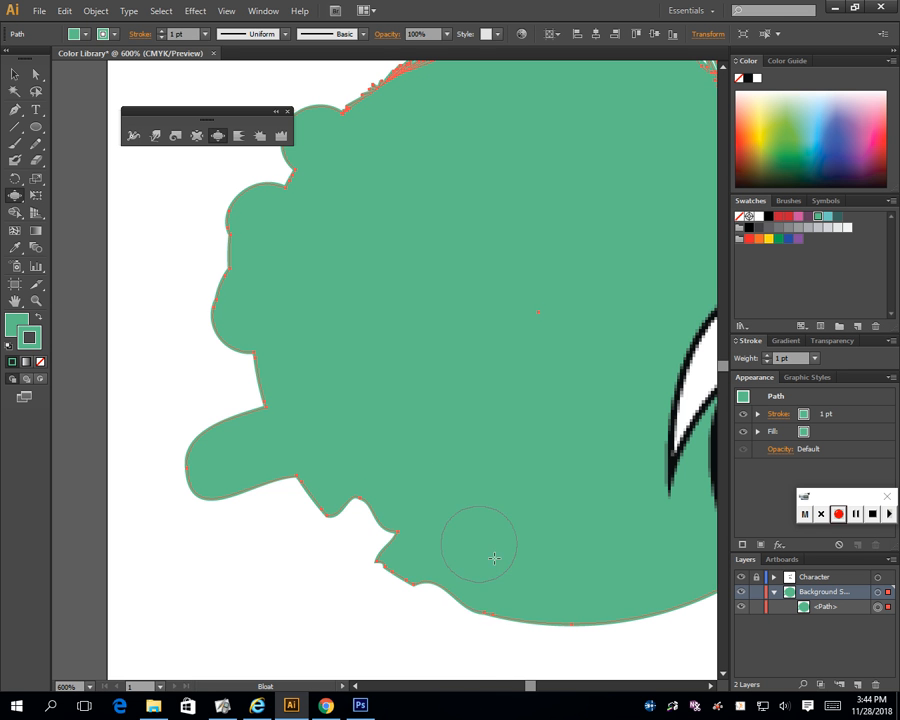
mouse_move(299, 410)
left_mouse_down()
mouse_move(254, 384)
mouse_move(292, 396)
left_mouse_up()
mouse_move(411, 388)
left_mouse_down()
mouse_move(293, 506)
mouse_move(295, 522)
mouse_move(354, 450)
left_mouse_up()
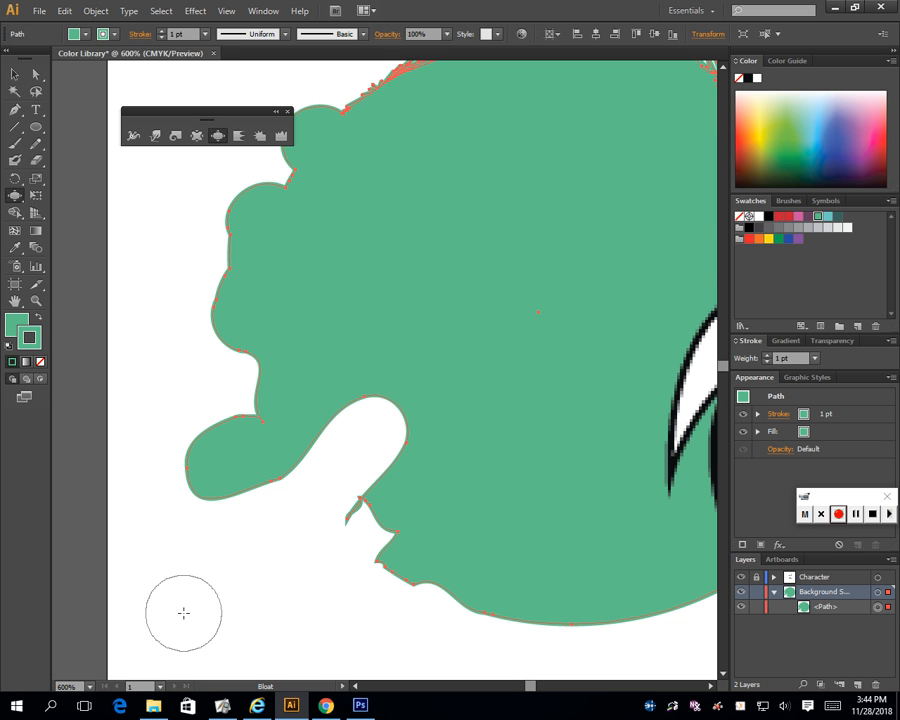
Step: Bloat two more deep rounded notches into the lower-left edge and reshape the lobes on the left edge
left_click_drag(320, 555, 405, 470)
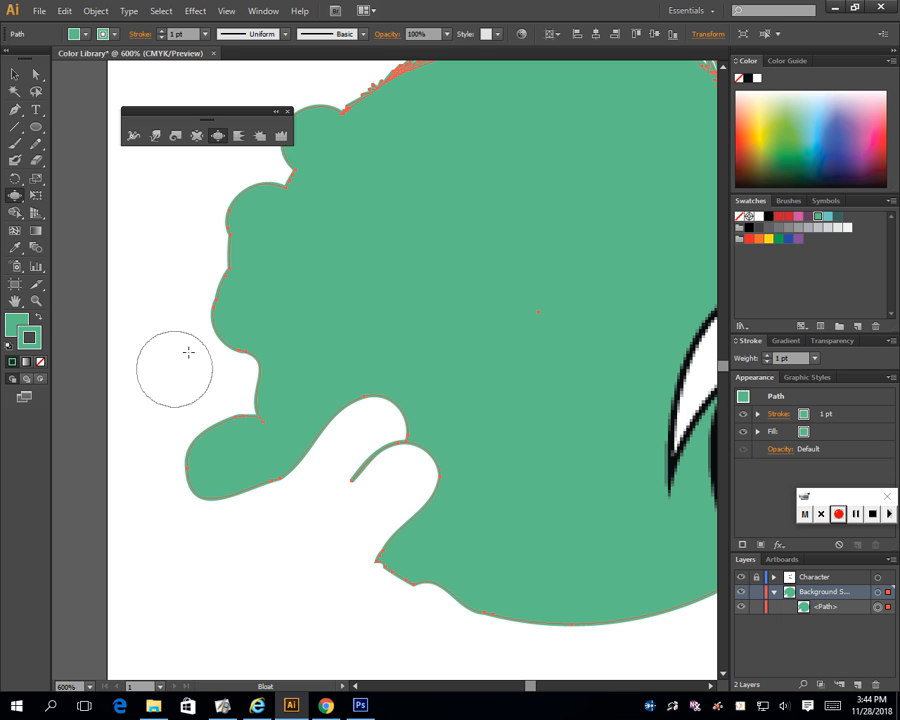
left_click_drag(220, 304, 262, 302)
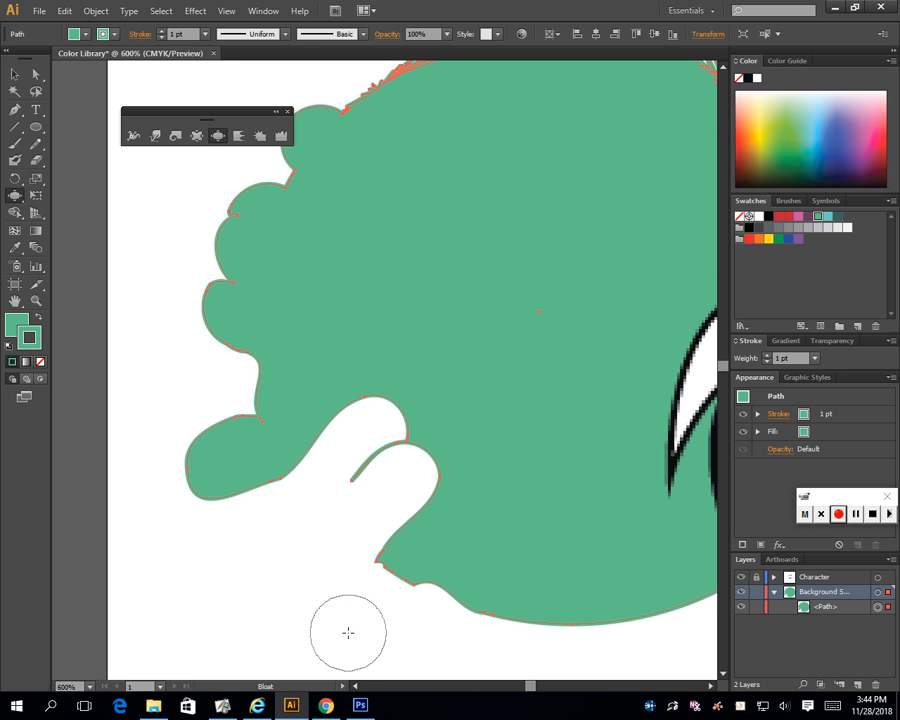
left_click_drag(377, 600, 474, 483)
Step: Deselect the bloated green shape to inspect it, then reselect it and delete it
mouse_move(326, 705)
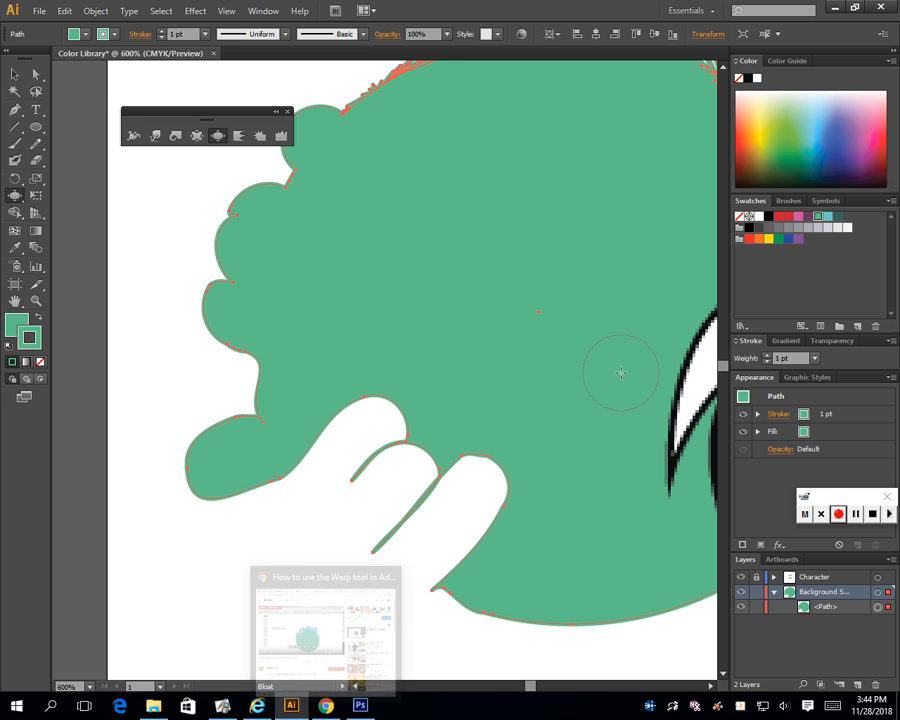
left_click_drag(562, 313, 391, 331)
key("v")
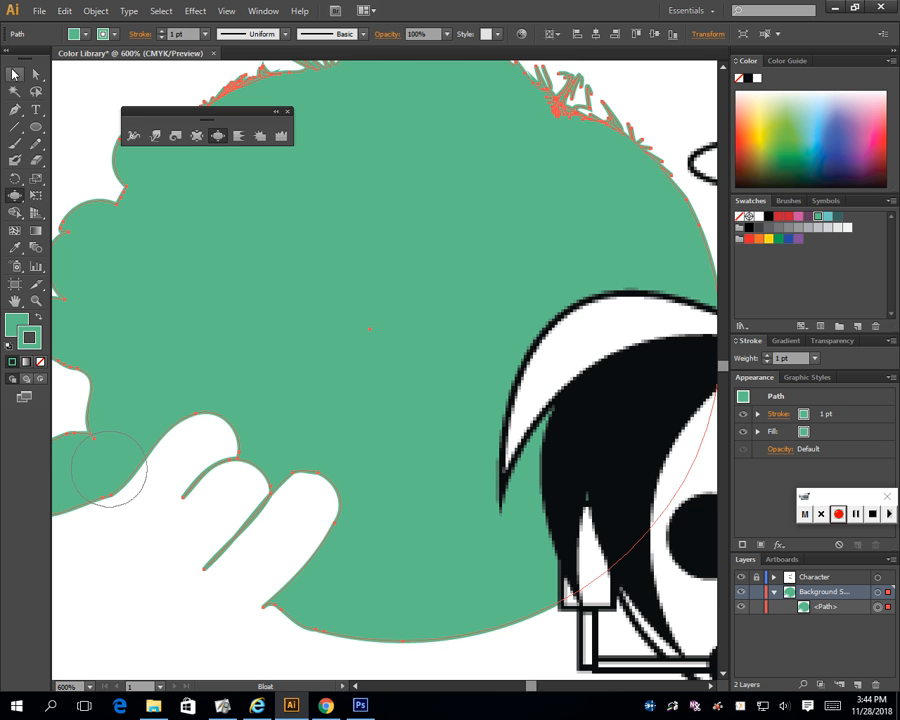
left_click(180, 590)
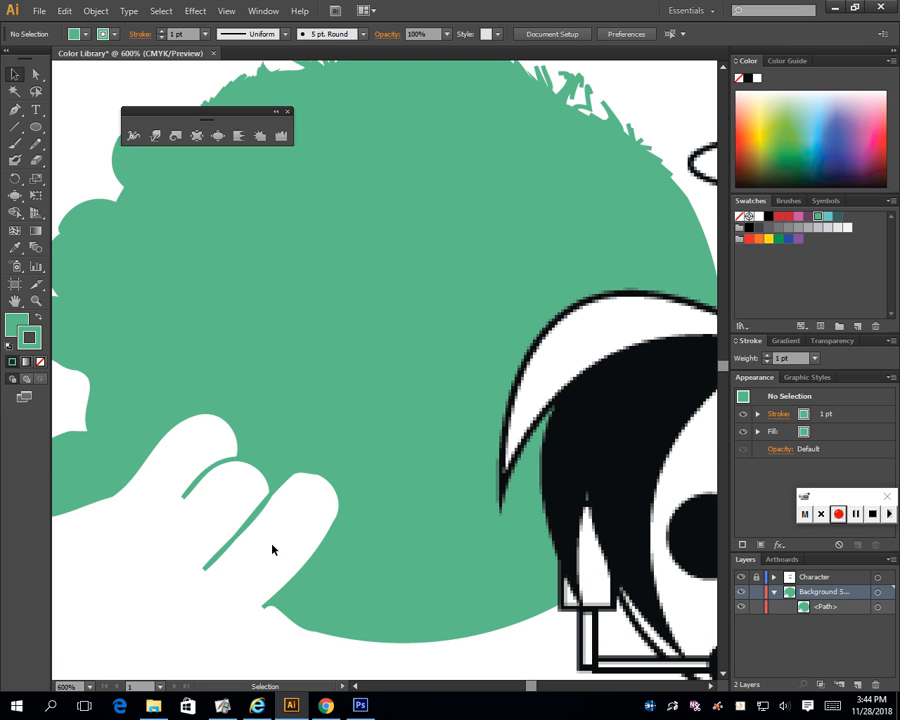
left_click(381, 286)
key("Delete")
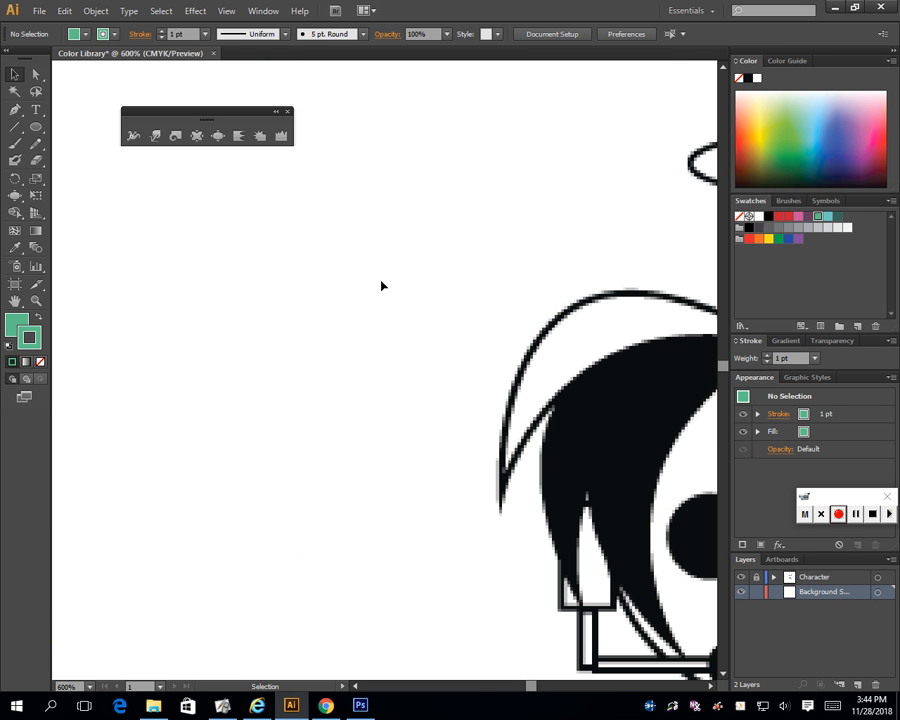
Step: Draw a large green hexagon with the Polygon tool beside the character's hair and reposition it toward the character
left_click_drag(35, 128, 110, 177)
left_click_drag(143, 291, 324, 444)
left_click(13, 75)
left_click_drag(259, 364, 365, 435)
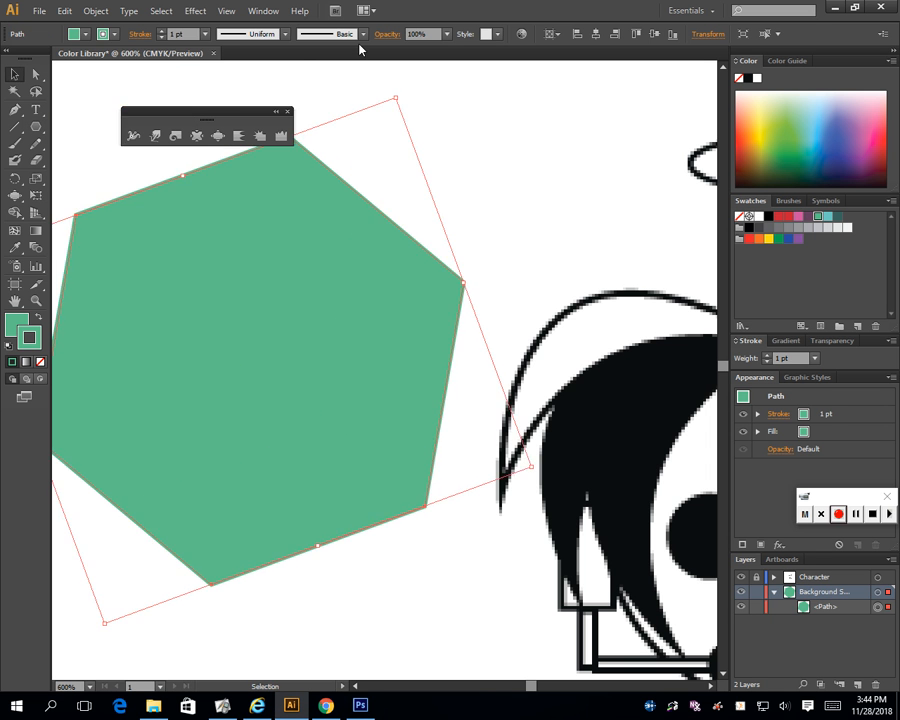
Step: Use the Pucker tool along the hexagon's right and lower edges to form wavy indentations and long pointed spikes
left_click(198, 136)
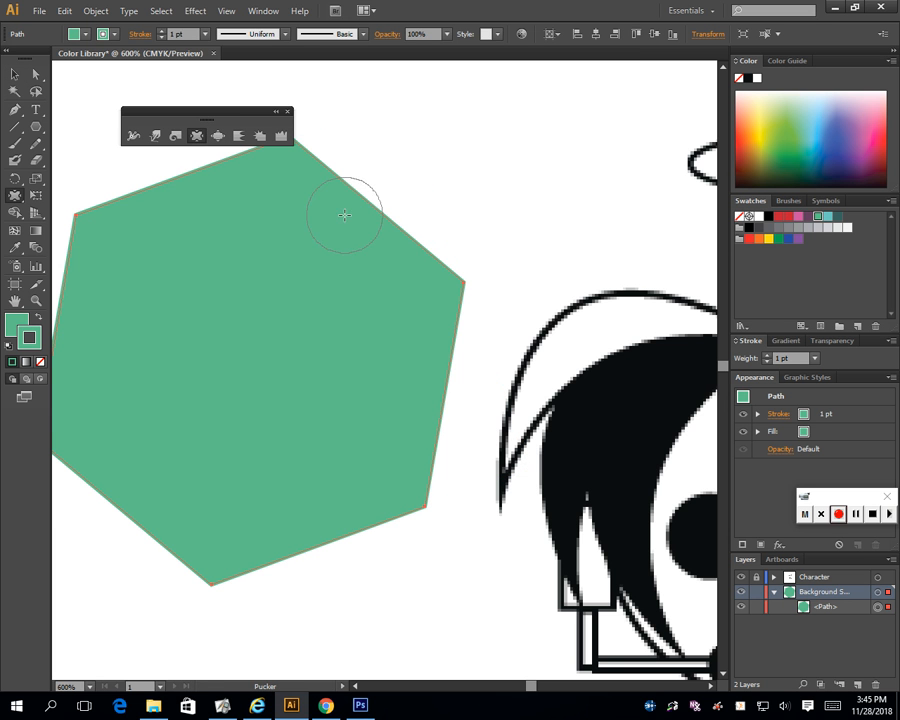
mouse_move(360, 206)
left_mouse_down()
mouse_move(396, 221)
mouse_move(388, 233)
mouse_move(408, 229)
mouse_move(424, 210)
mouse_move(463, 279)
mouse_move(487, 282)
mouse_move(454, 374)
mouse_move(468, 382)
mouse_move(477, 410)
mouse_move(478, 257)
mouse_move(474, 414)
mouse_move(546, 434)
mouse_move(453, 476)
mouse_move(476, 480)
mouse_move(392, 518)
mouse_move(436, 500)
mouse_move(422, 507)
mouse_move(442, 552)
mouse_move(340, 526)
mouse_move(356, 608)
mouse_move(376, 538)
mouse_move(390, 587)
mouse_move(400, 538)
mouse_move(315, 542)
mouse_move(295, 566)
mouse_move(338, 684)
left_mouse_up()
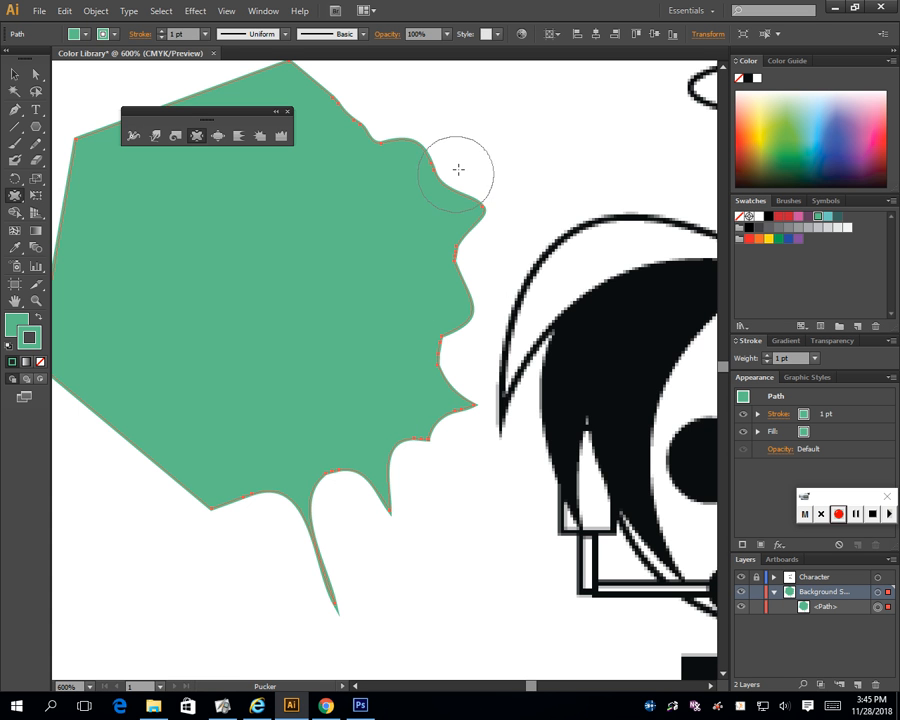
left_click(211, 514)
mouse_move(247, 518)
left_mouse_down()
mouse_move(146, 510)
mouse_move(173, 484)
mouse_move(110, 451)
mouse_move(148, 446)
mouse_move(163, 516)
mouse_move(205, 511)
mouse_move(180, 572)
left_mouse_up()
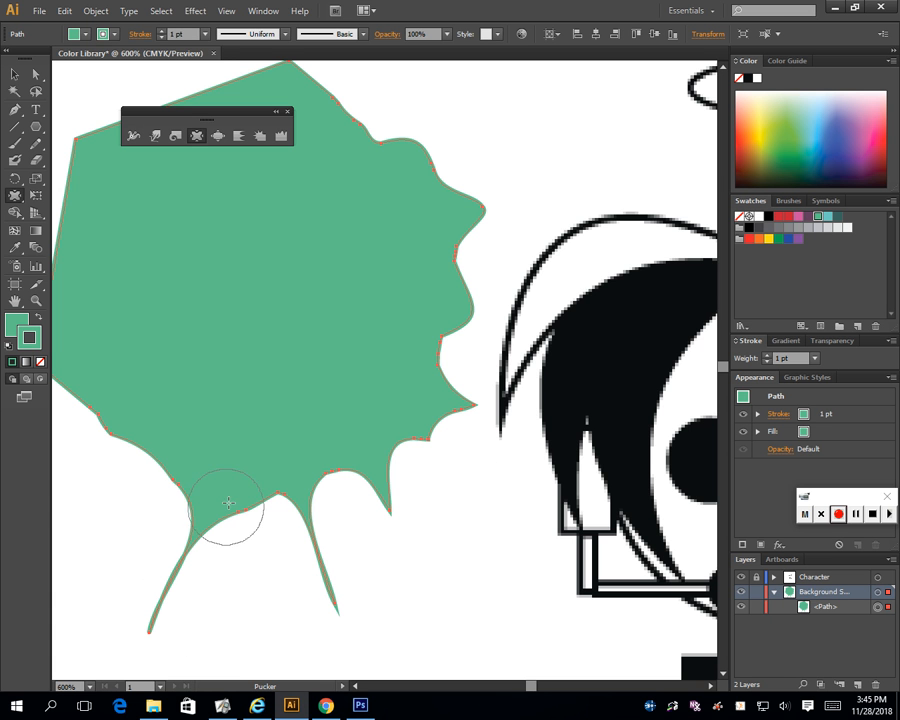
mouse_move(229, 504)
left_mouse_down()
mouse_move(254, 528)
mouse_move(271, 592)
left_mouse_up()
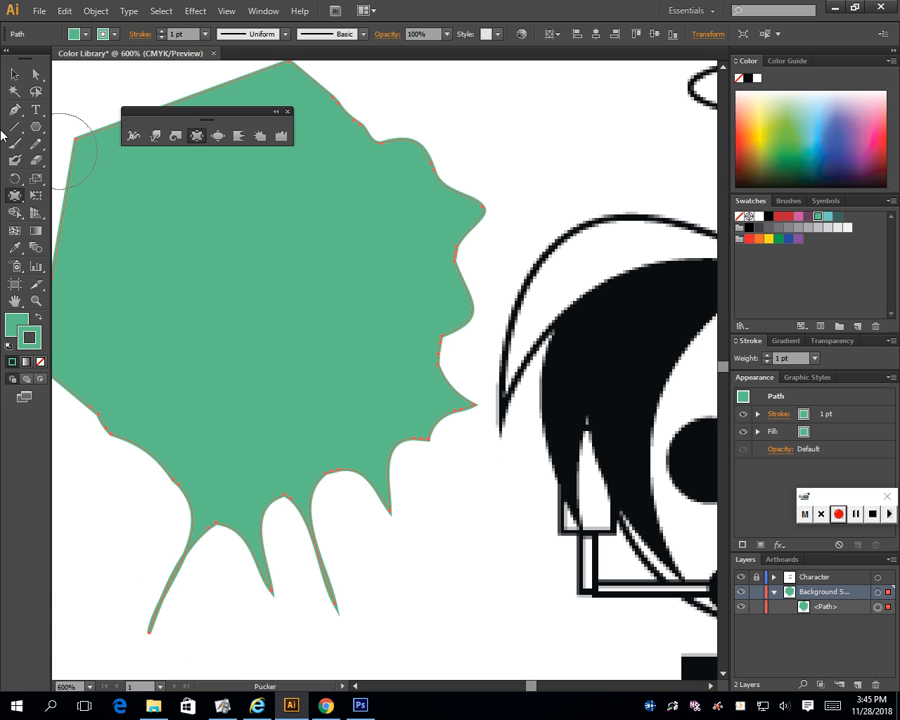
Step: Use the Smooth tool along the puckered lower spikes and right edge to even out their curves
left_click_drag(35, 144, 78, 160)
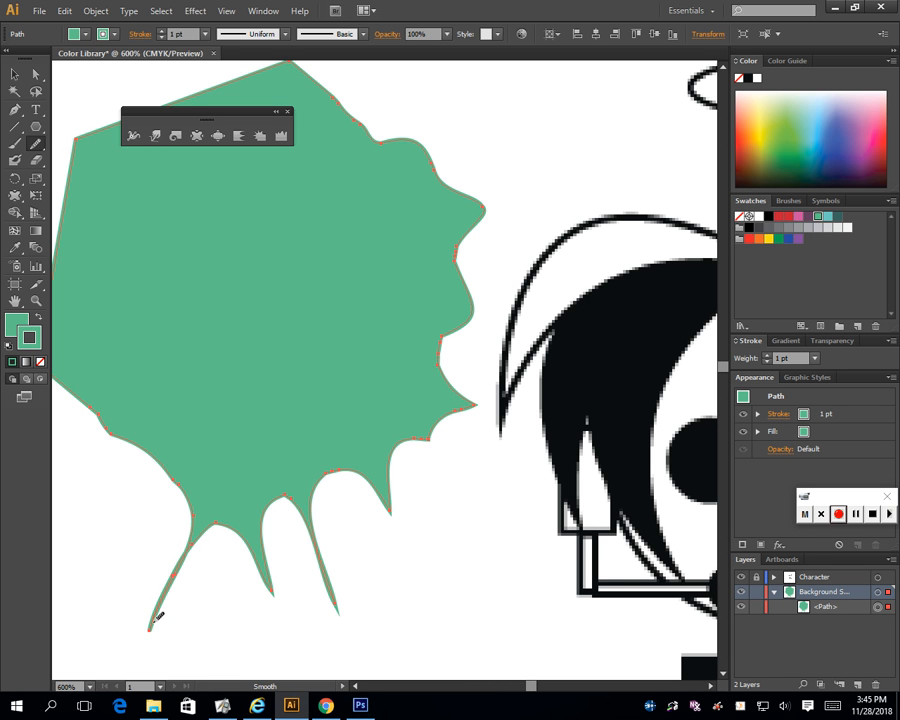
left_click_drag(178, 459, 254, 542)
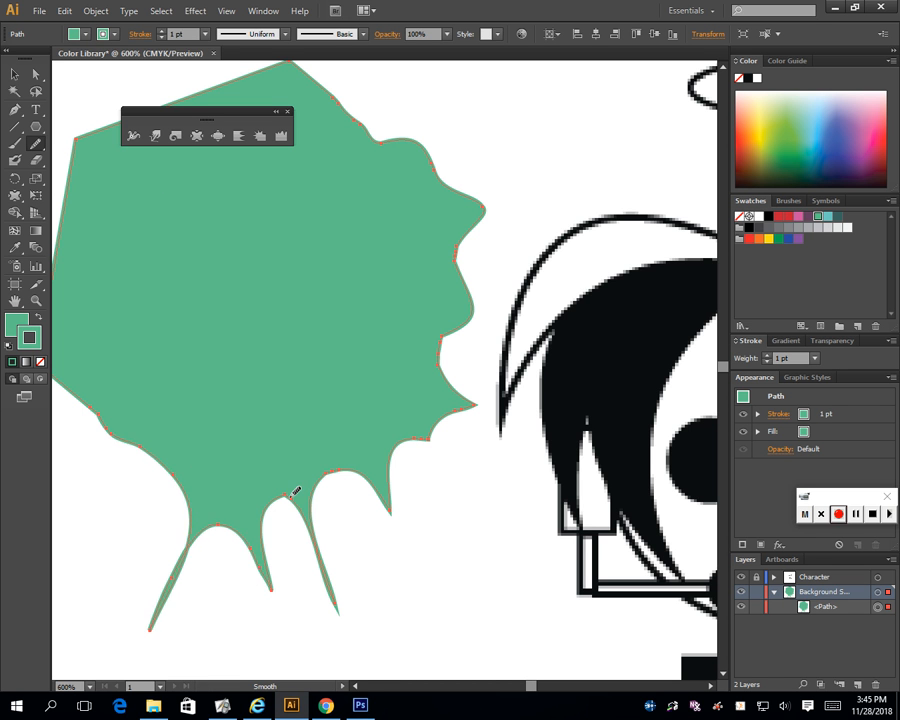
left_click_drag(352, 570, 337, 463)
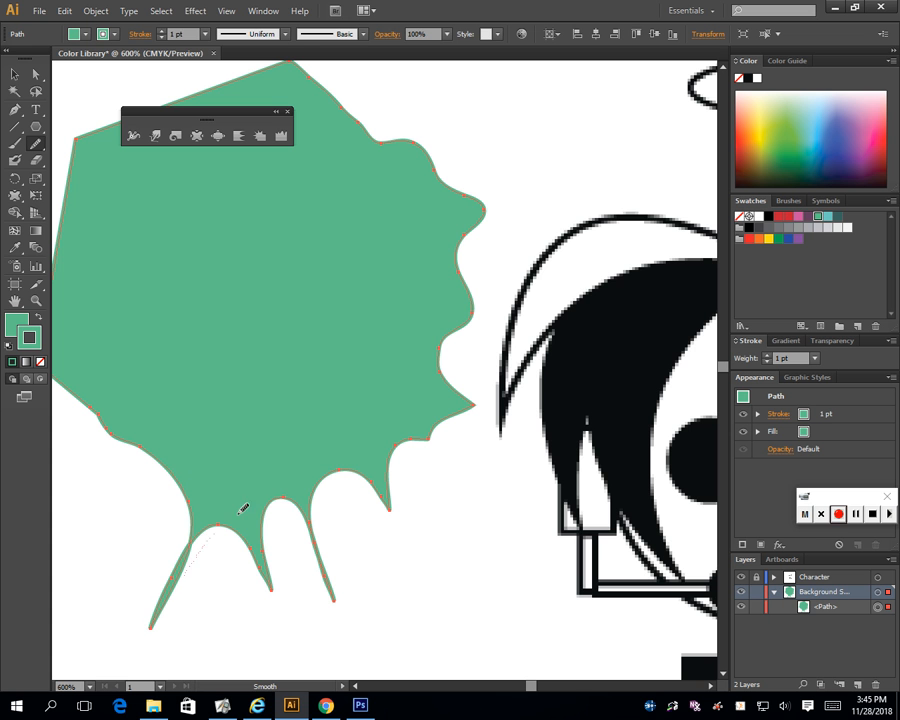
left_click_drag(242, 509, 233, 517)
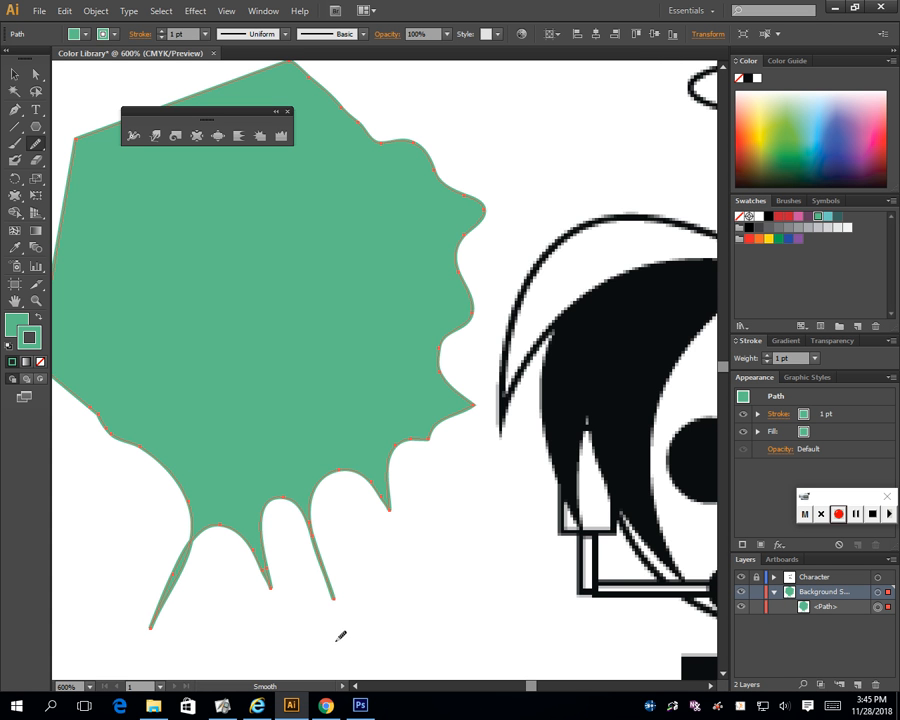
Step: Move the green shape partly behind the character's hair and twirl its upper-left corner, top edge, top corner and upper-right edge
key("v")
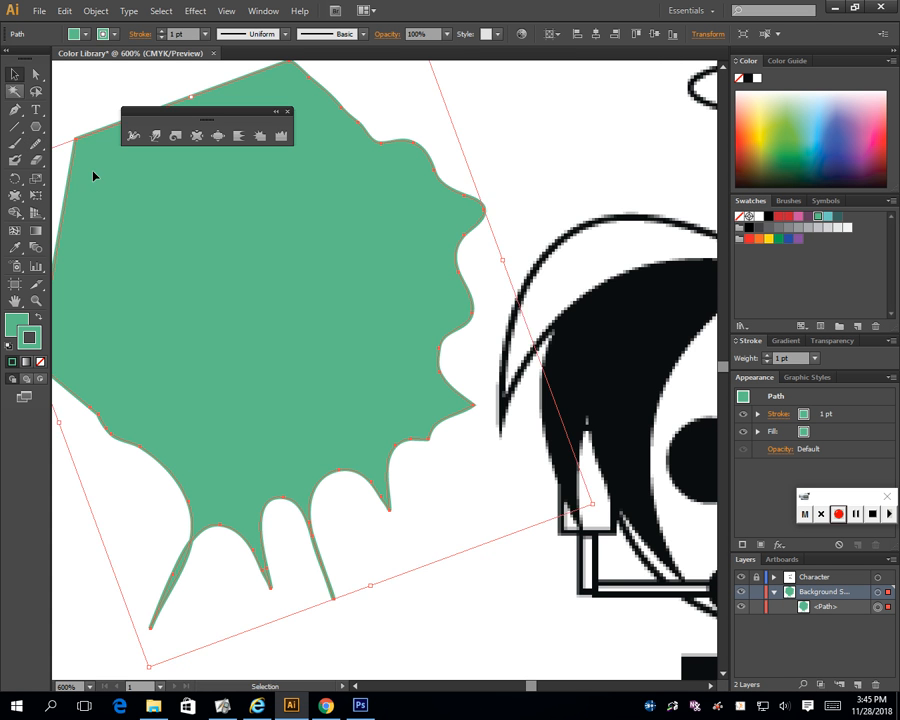
left_click_drag(291, 303, 392, 388)
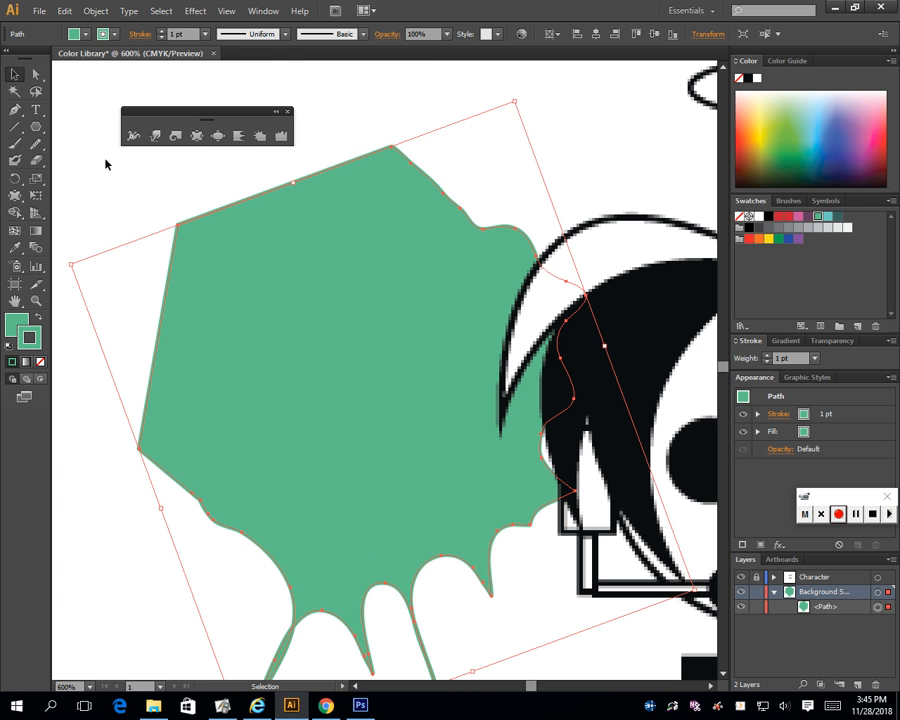
left_click(175, 137)
left_click_drag(188, 246, 188, 246)
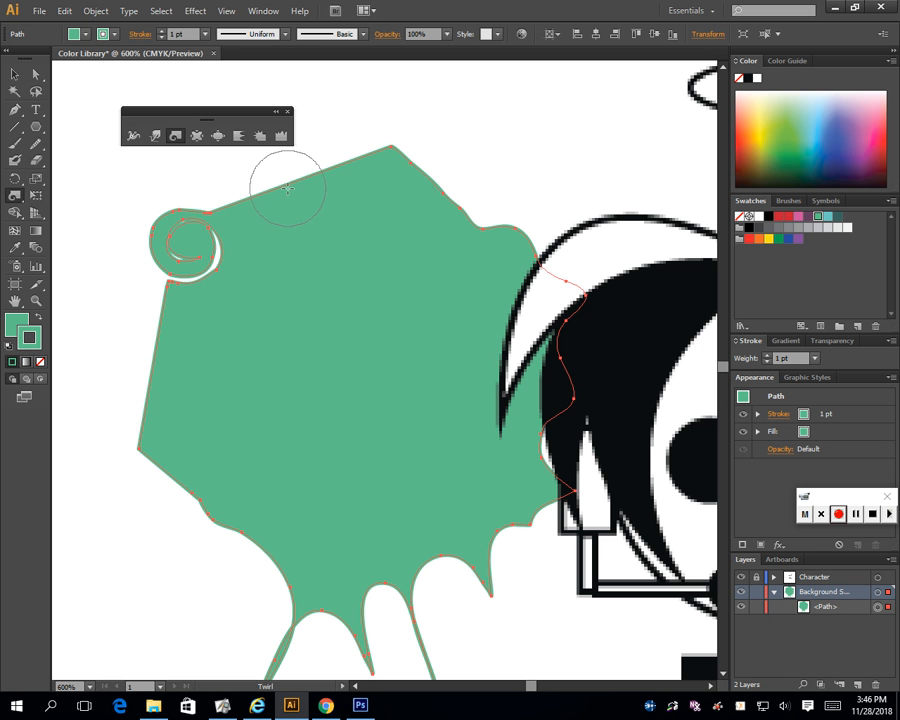
left_click(288, 188)
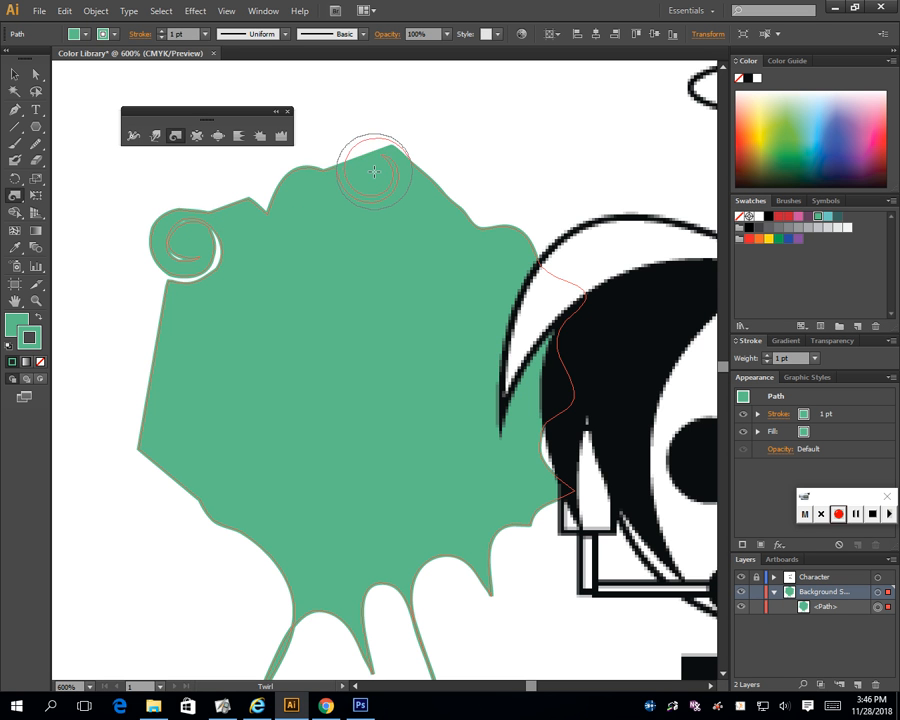
left_click_drag(374, 172, 374, 172)
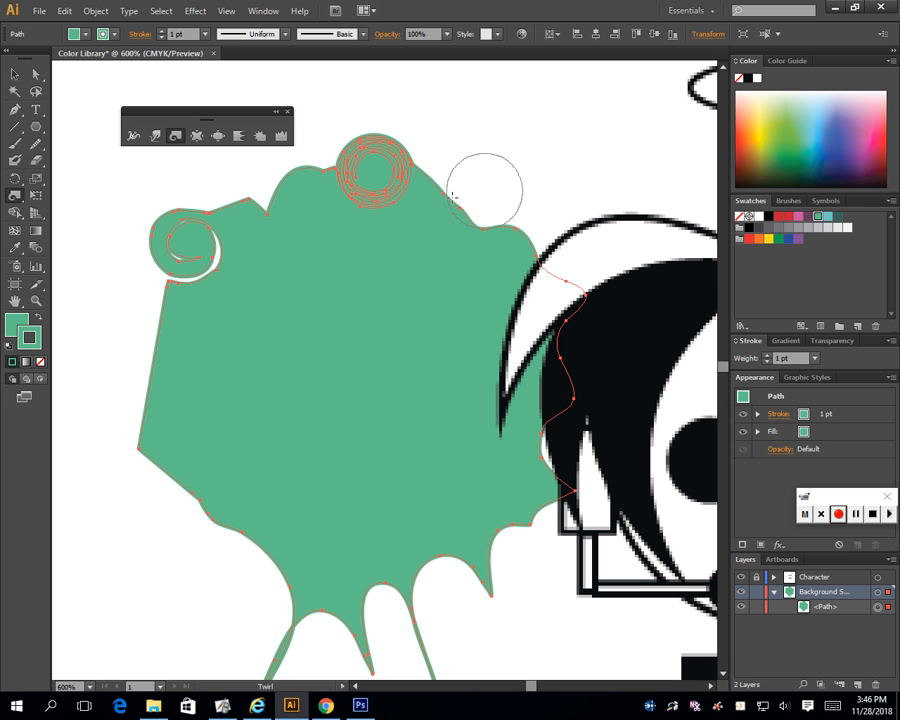
mouse_move(500, 174)
left_mouse_down()
mouse_move(468, 193)
mouse_move(450, 123)
mouse_move(472, 181)
mouse_move(467, 166)
left_mouse_up()
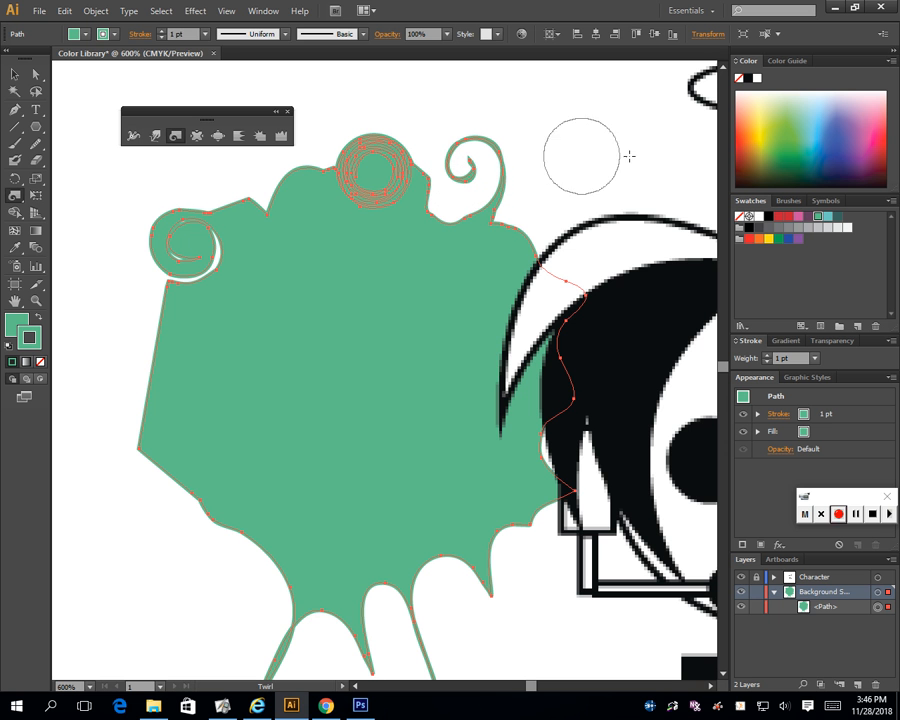
Step: Twirl more curls along the top and upper-right edge, including the tightly wound top corner, and deselect the shape
left_click_drag(520, 230, 552, 191)
left_click_drag(440, 214, 437, 206)
left_click_drag(262, 183, 262, 184)
left_click_drag(324, 165, 412, 133)
left_click_drag(408, 133, 408, 133)
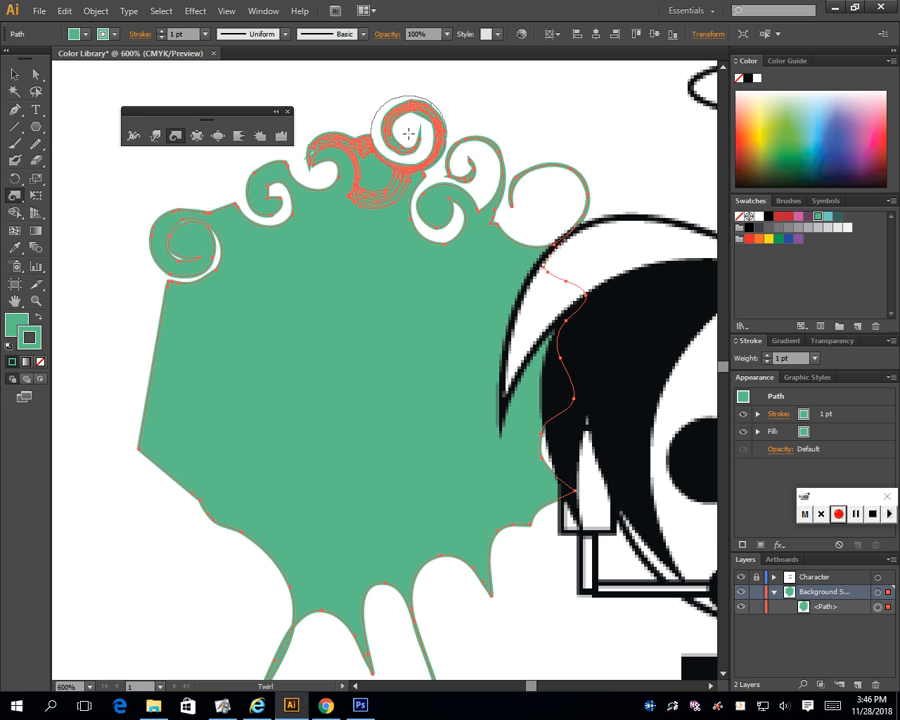
left_click(12, 75)
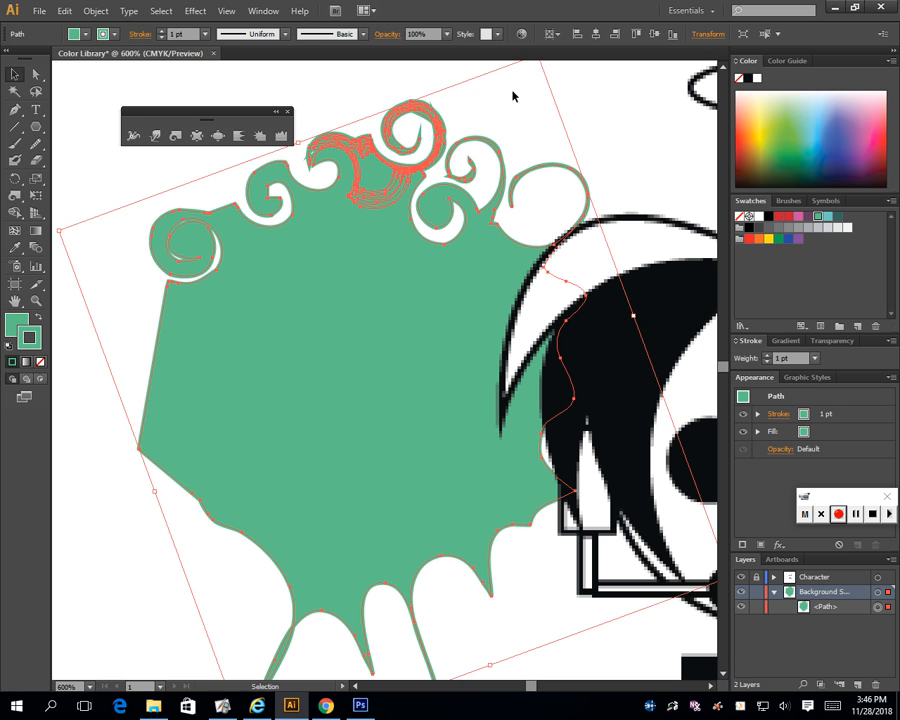
left_click(635, 113)
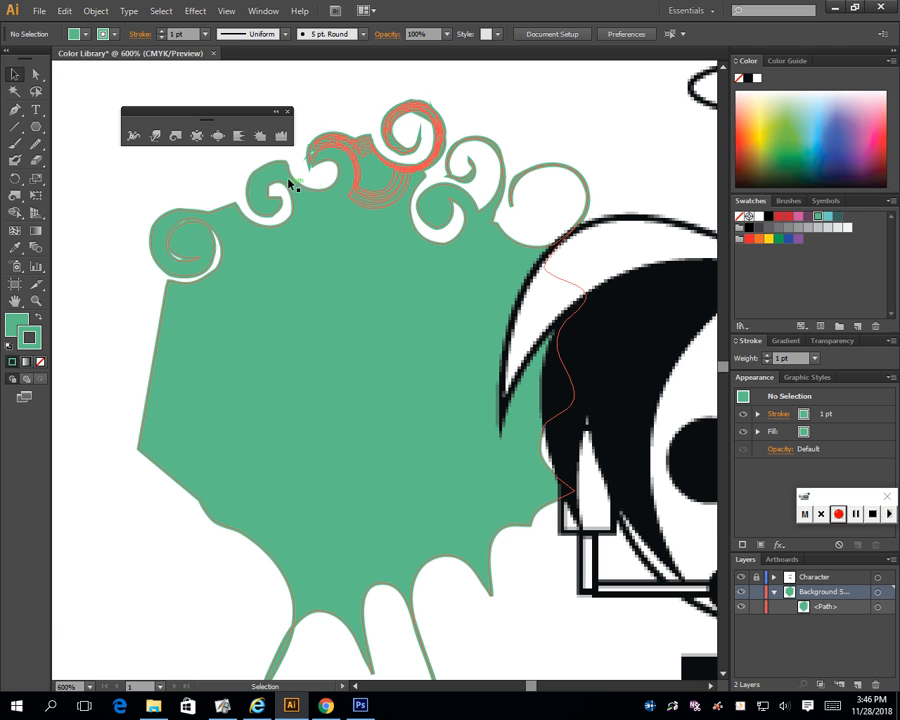
Step: Reselect the green shape and use the Warp tool to push its left and lower-left edges into uneven curves
left_click(358, 350)
left_click(155, 135)
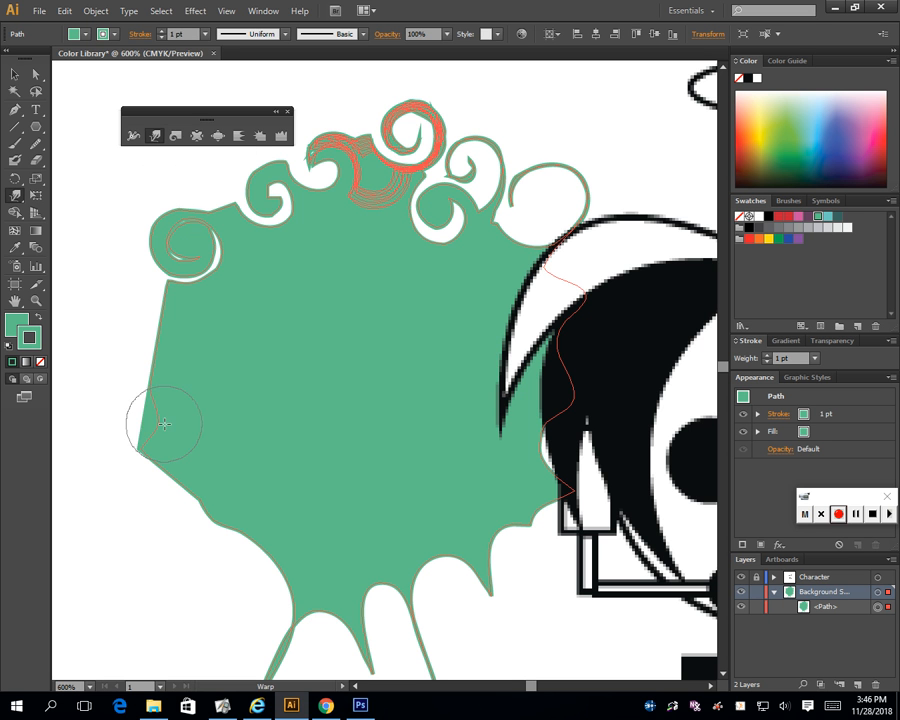
left_click_drag(185, 494, 238, 453)
left_click_drag(257, 518, 229, 563)
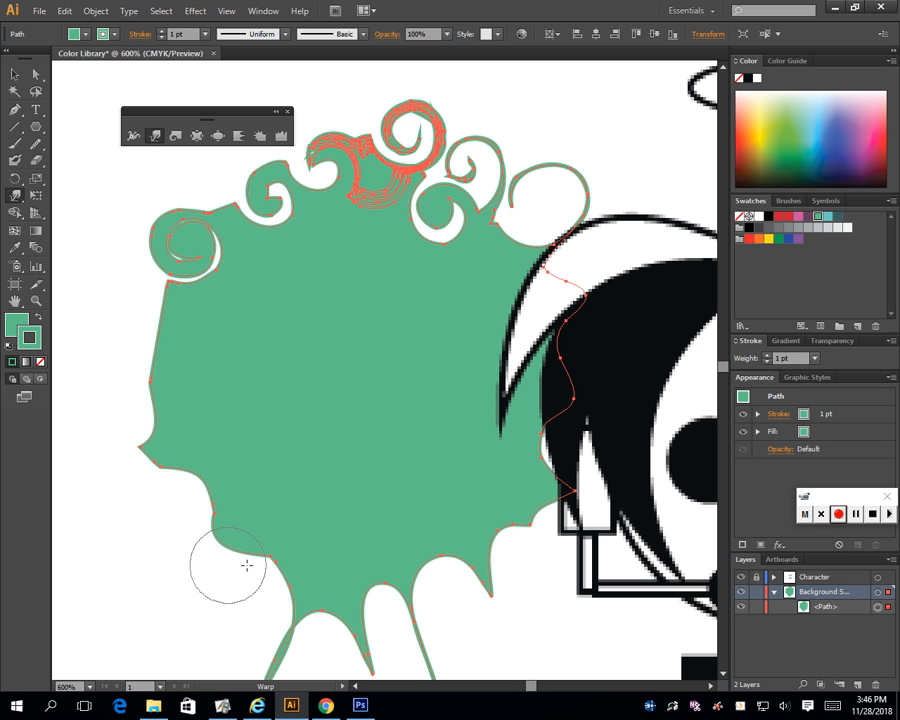
Step: Delete the warped and twirled green shape
left_click(157, 141)
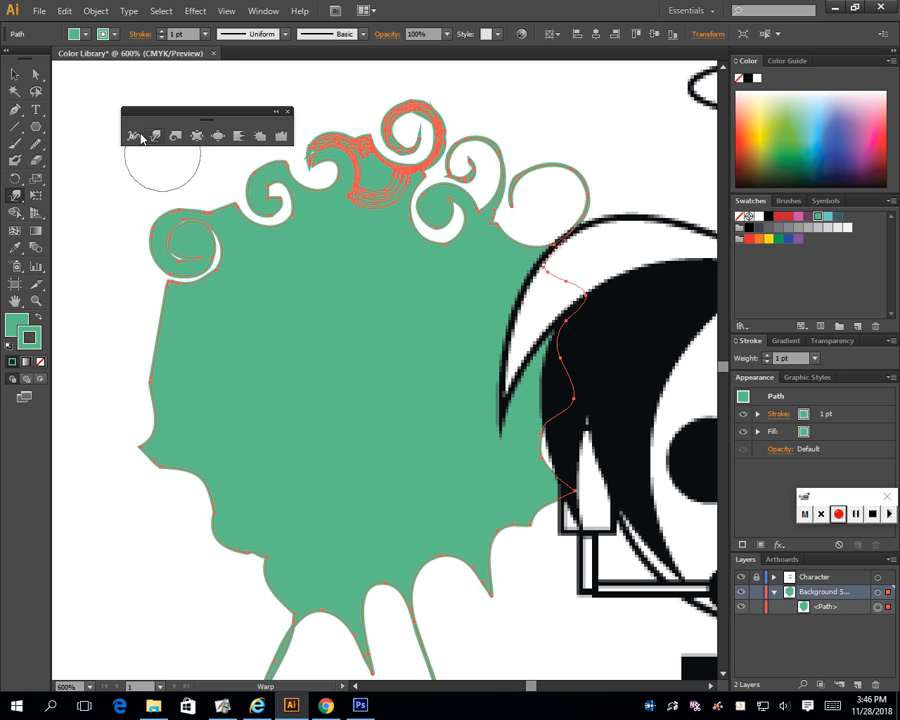
left_click(15, 74)
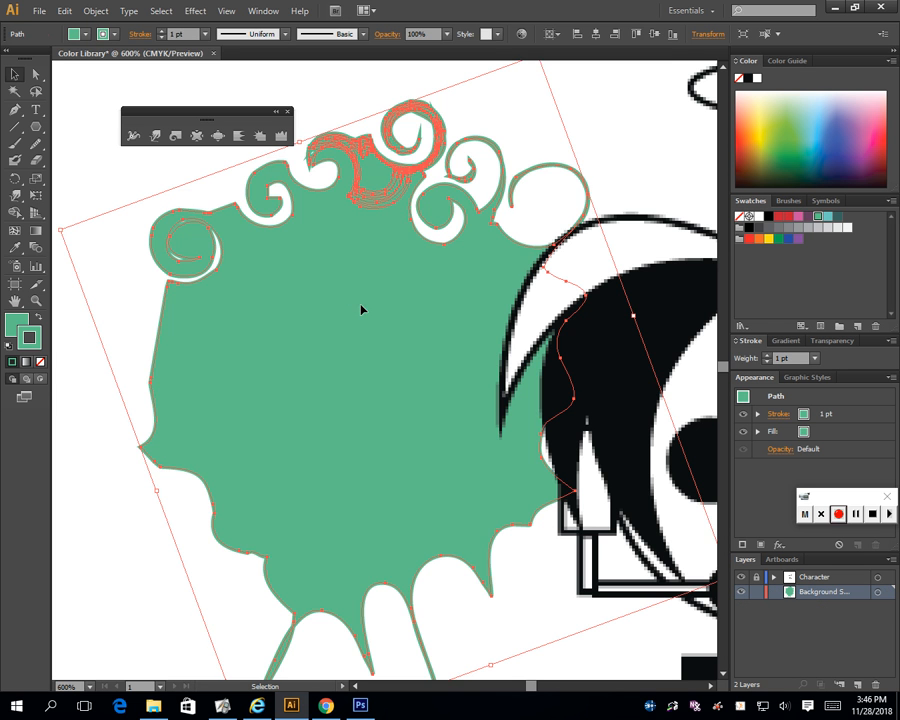
key("Delete")
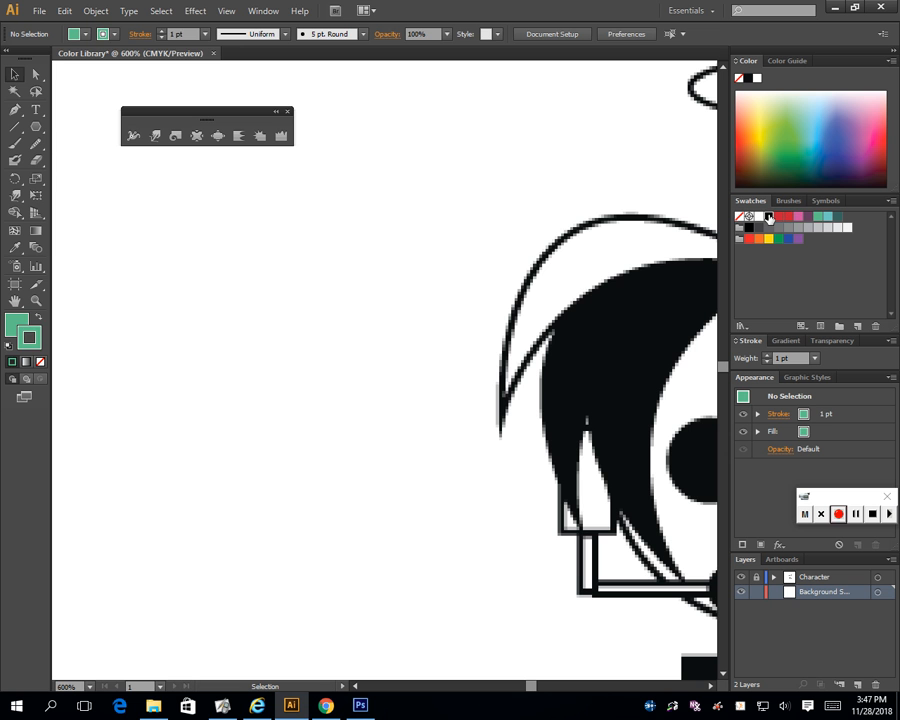
Step: Set the stroke color to black and draw a large five-pointed green star beside the character
left_click(768, 217)
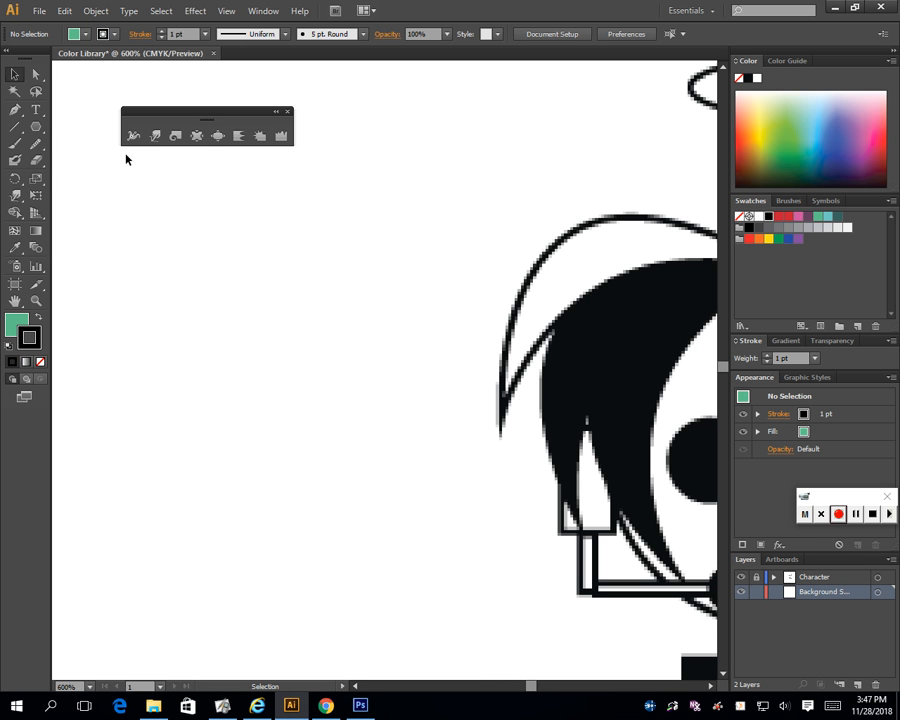
left_click(35, 130)
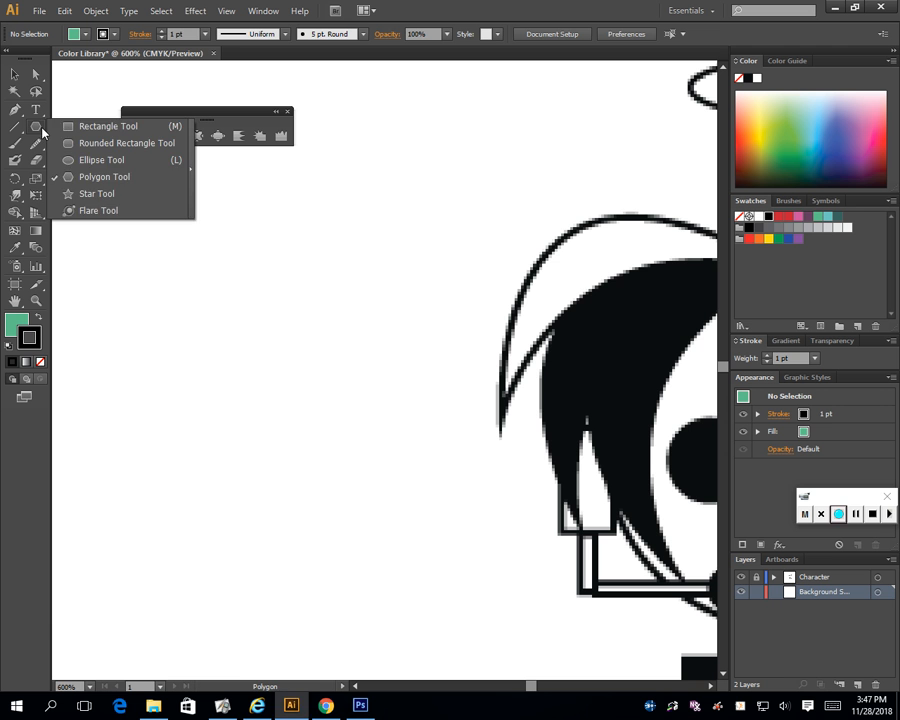
left_click(100, 193)
left_click_drag(243, 360, 375, 465)
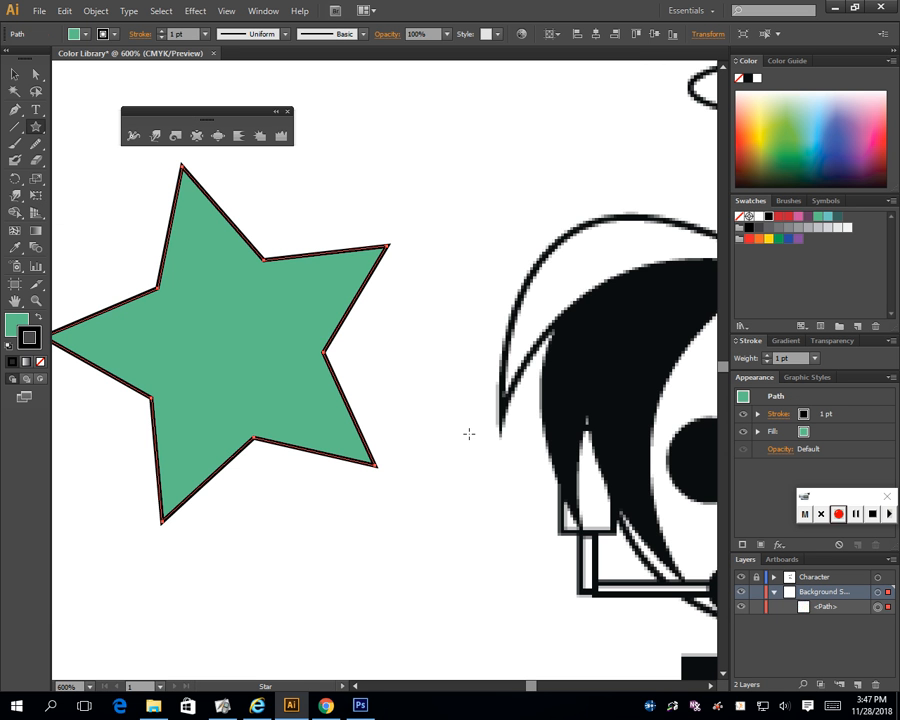
Step: Use the Width tool to thicken the star's stroke along the two edges of its upper-right notch, pinching it near the upper-right tip
left_click(134, 136)
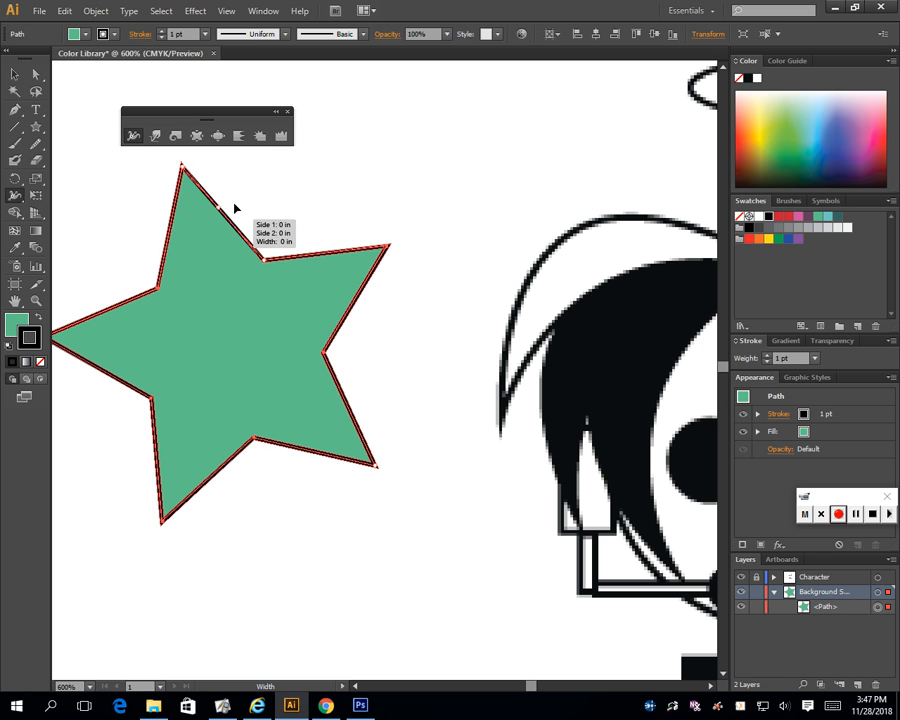
mouse_move(221, 207)
left_mouse_down()
mouse_move(211, 224)
mouse_move(218, 216)
left_mouse_up()
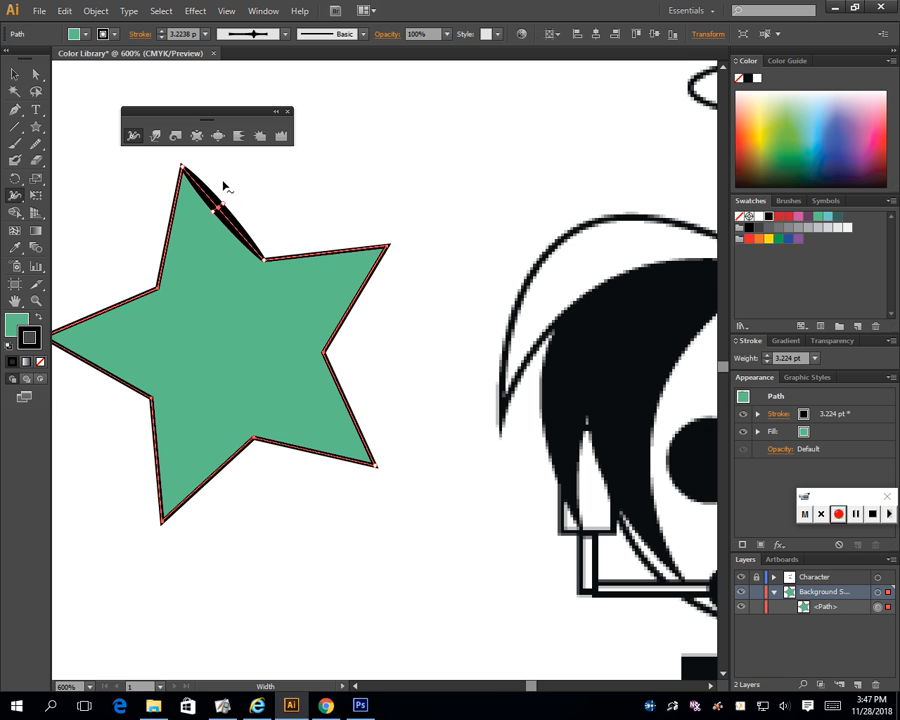
mouse_move(323, 253)
left_mouse_down()
mouse_move(325, 272)
mouse_move(367, 265)
left_mouse_up()
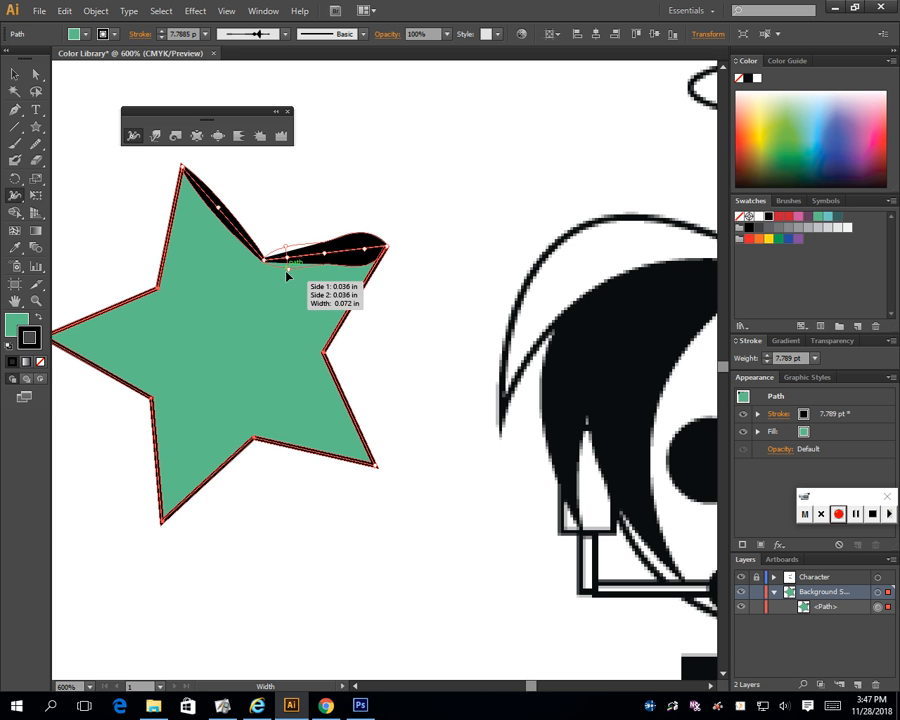
left_click_drag(289, 266, 291, 274)
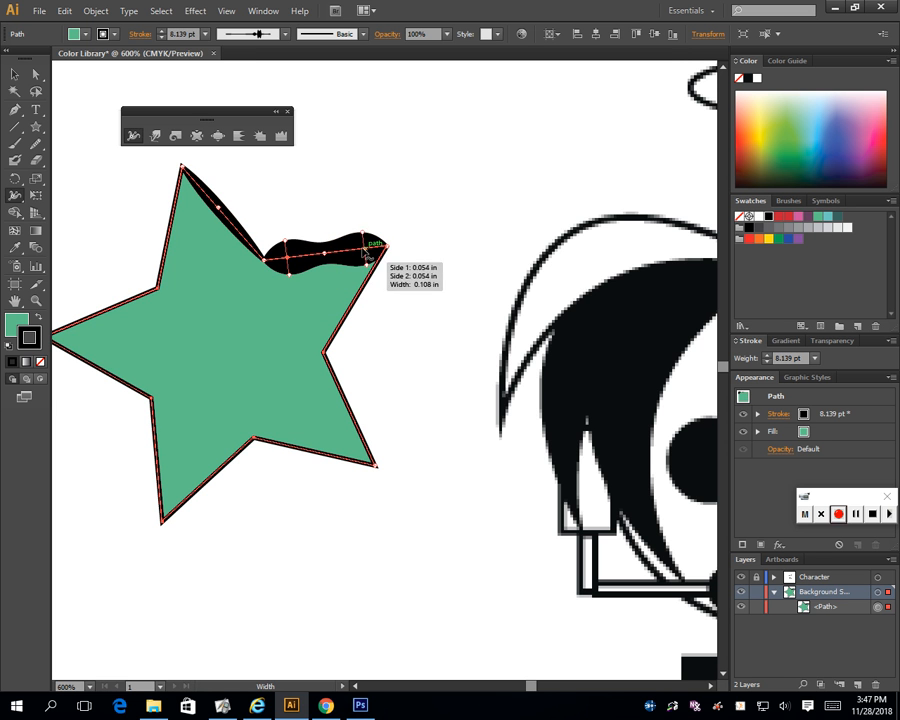
left_click_drag(351, 250, 352, 257)
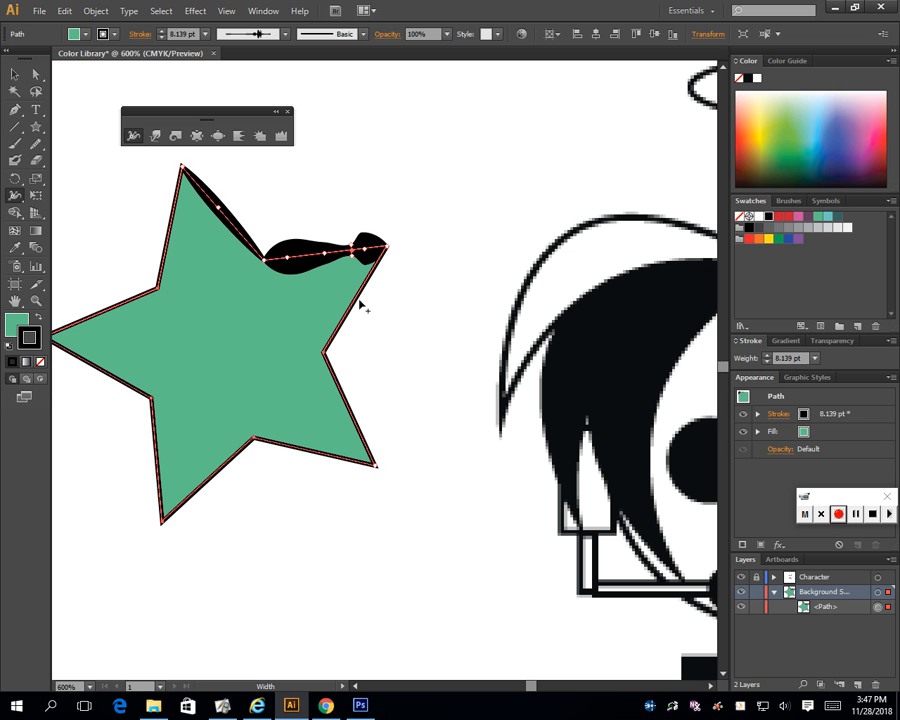
Step: Widen the stroke on the lower edge of the star's upper-right arm to about 24.7 pt and deselect the star
mouse_move(368, 296)
left_mouse_down()
mouse_move(357, 321)
mouse_move(348, 320)
mouse_move(396, 333)
left_mouse_up()
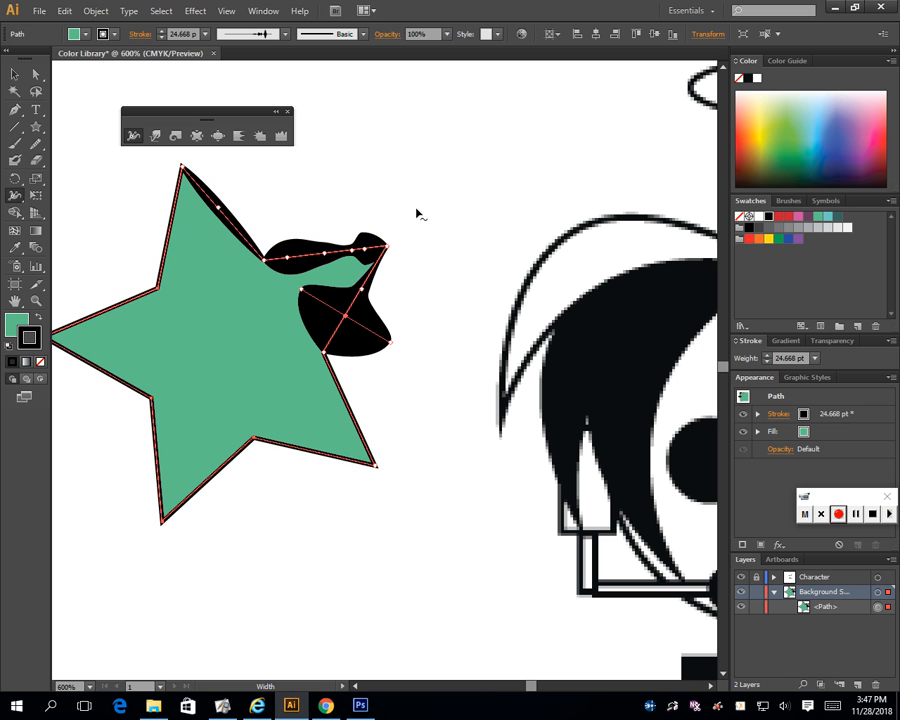
left_click(14, 74)
left_click(498, 203)
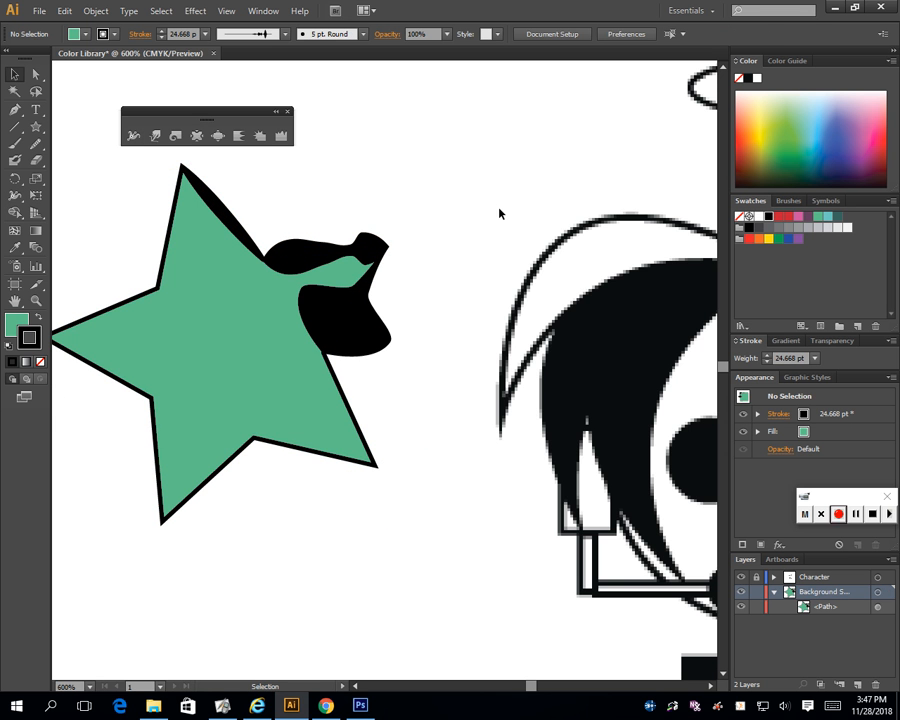
Step: Move the star down toward the character so it is fully in view, and deselect it
left_click(333, 335)
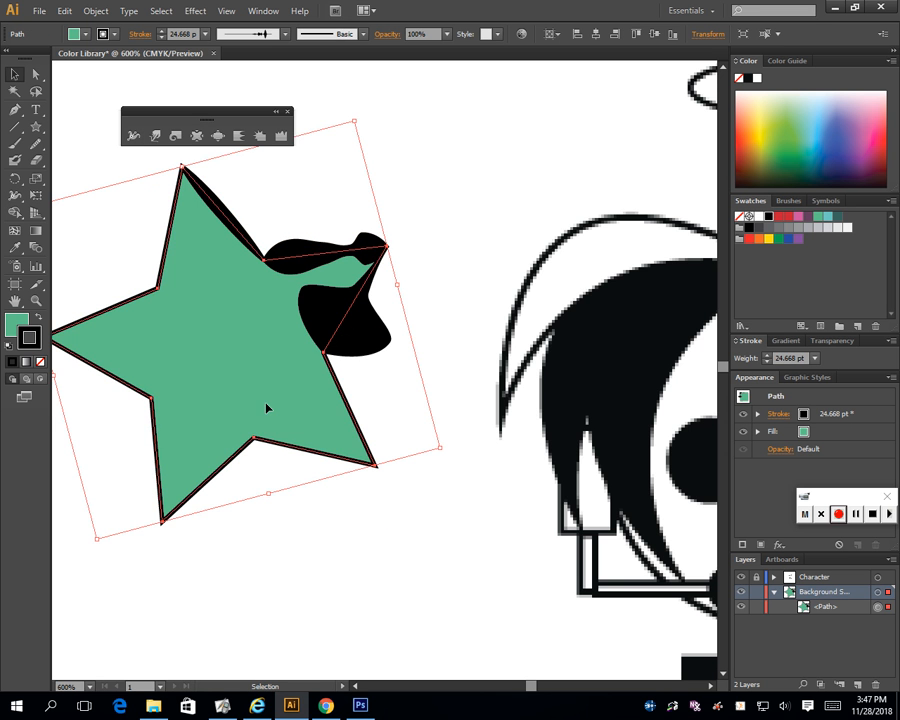
left_click_drag(277, 414, 349, 467)
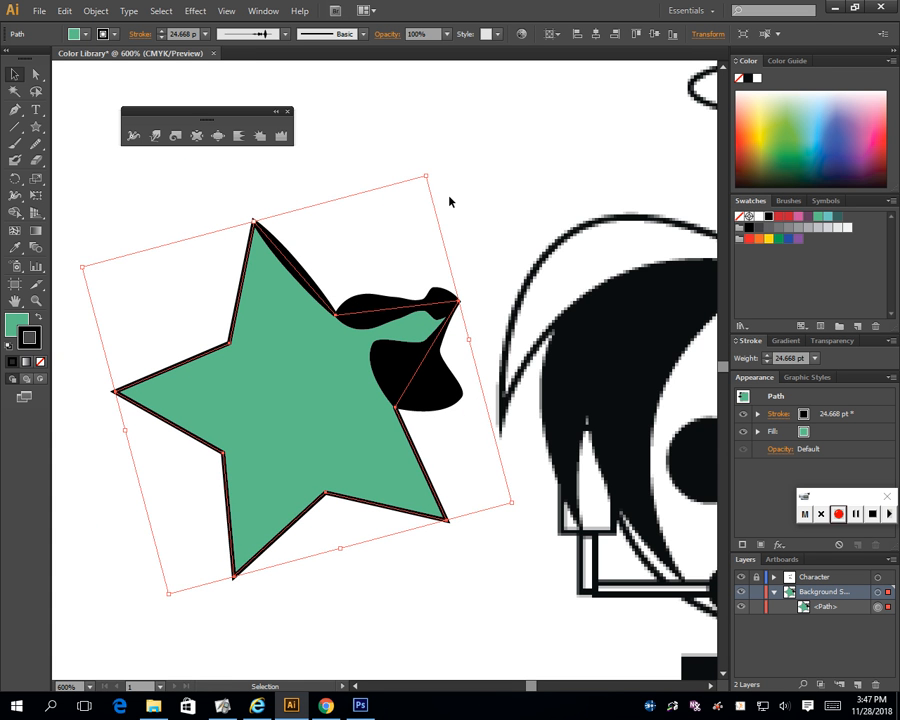
left_click(486, 169)
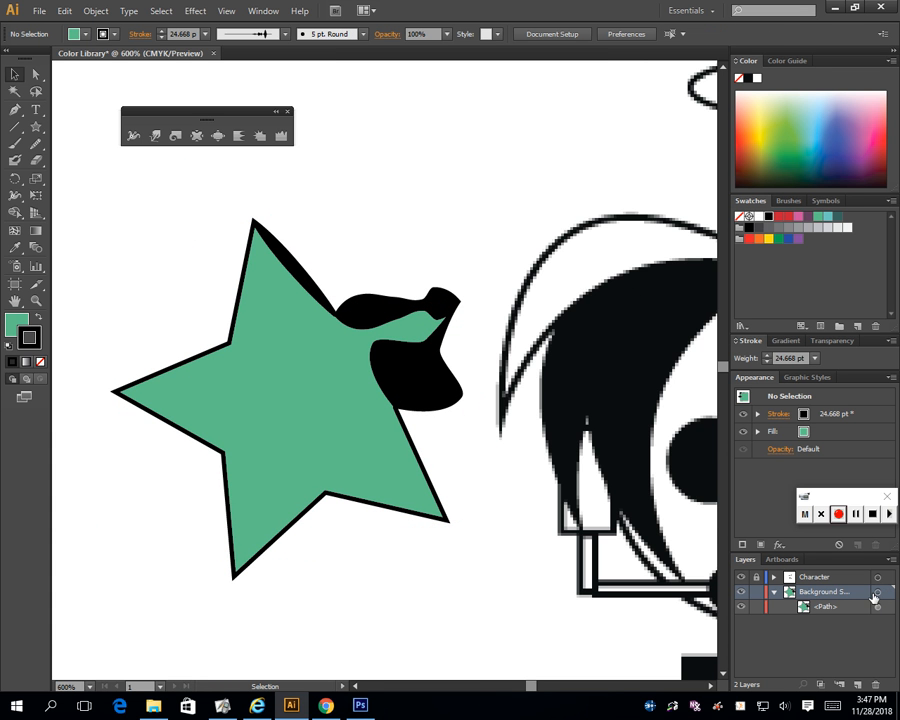